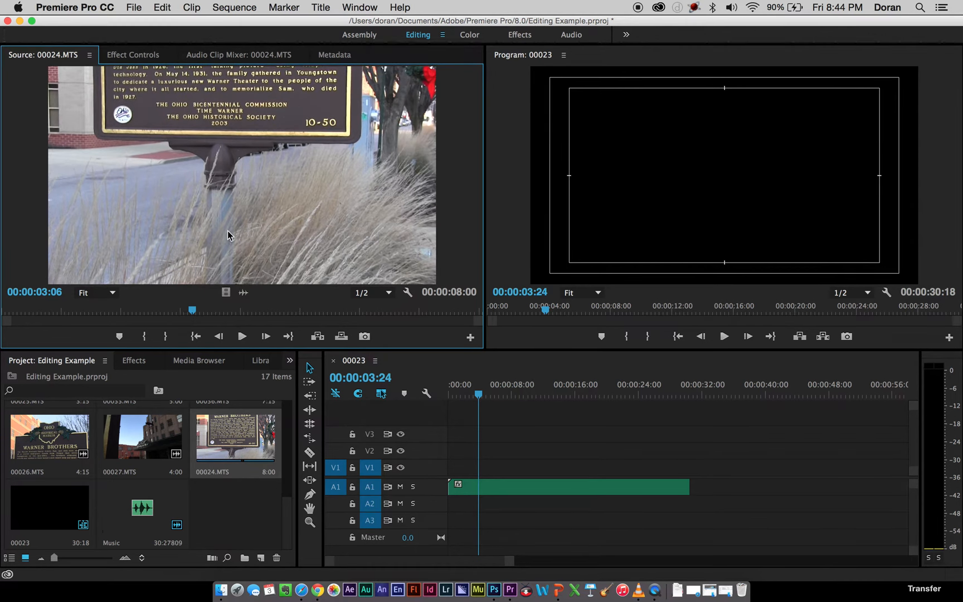
Mark 00024.MTS from 00:00:03:06 to 00:00:05:19 and place only its video at the start of track V1.
key(i)
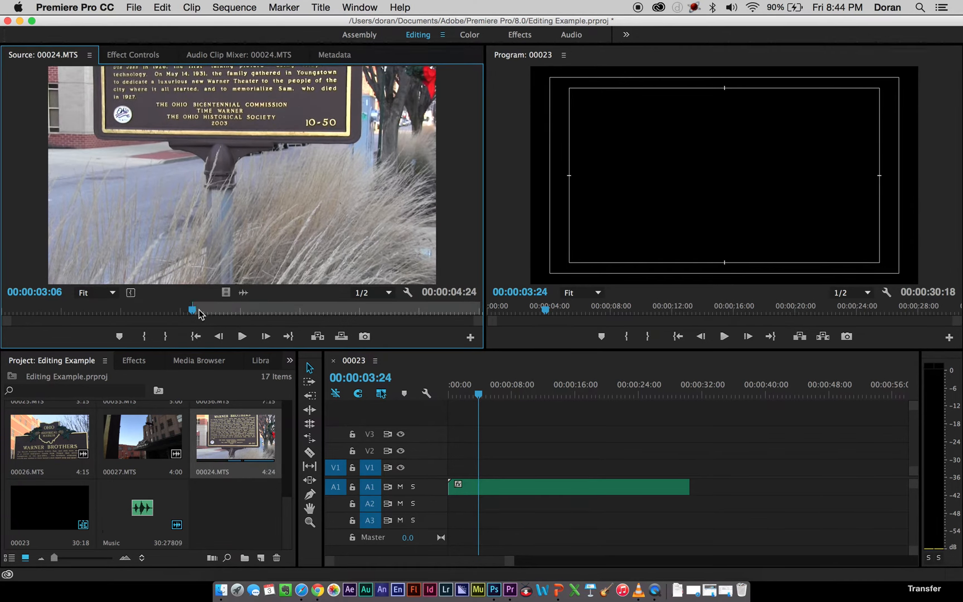
drag(202, 316, 337, 311)
key(o)
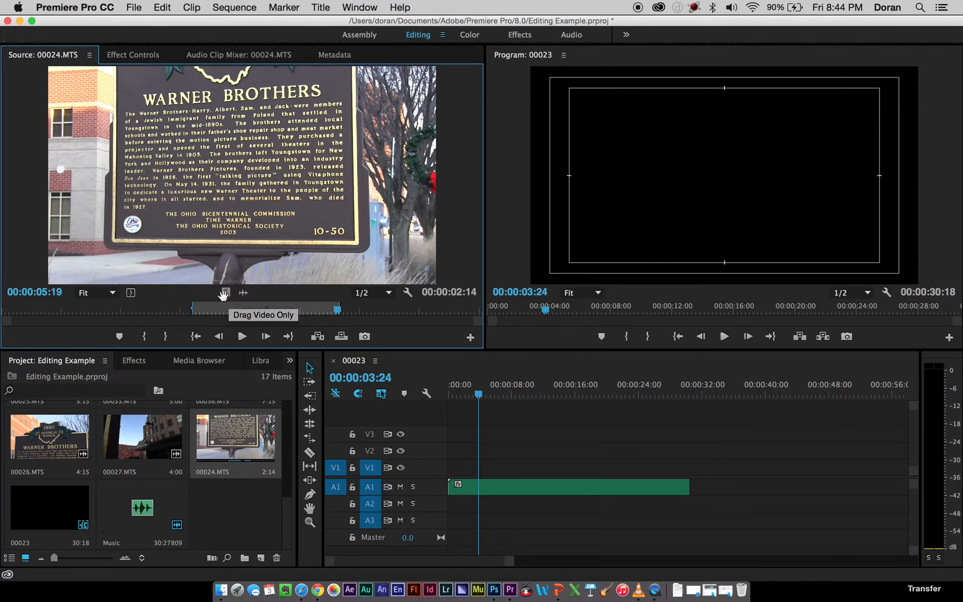
drag(224, 294, 457, 467)
Play the sequence from its beginning and extend the end of the V1 clip to about 00:00:03:15.
drag(476, 394, 438, 400)
key(space)
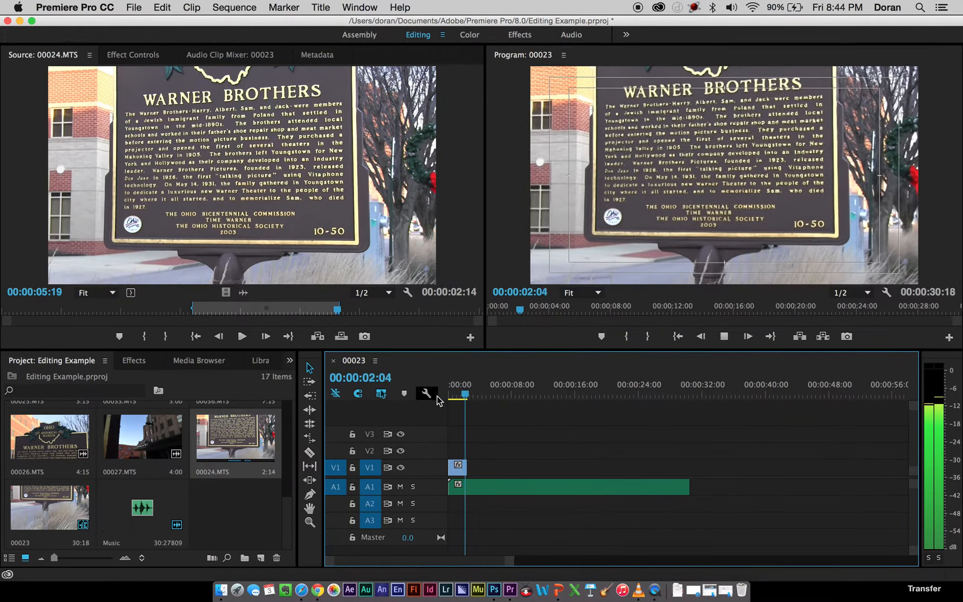
key(space)
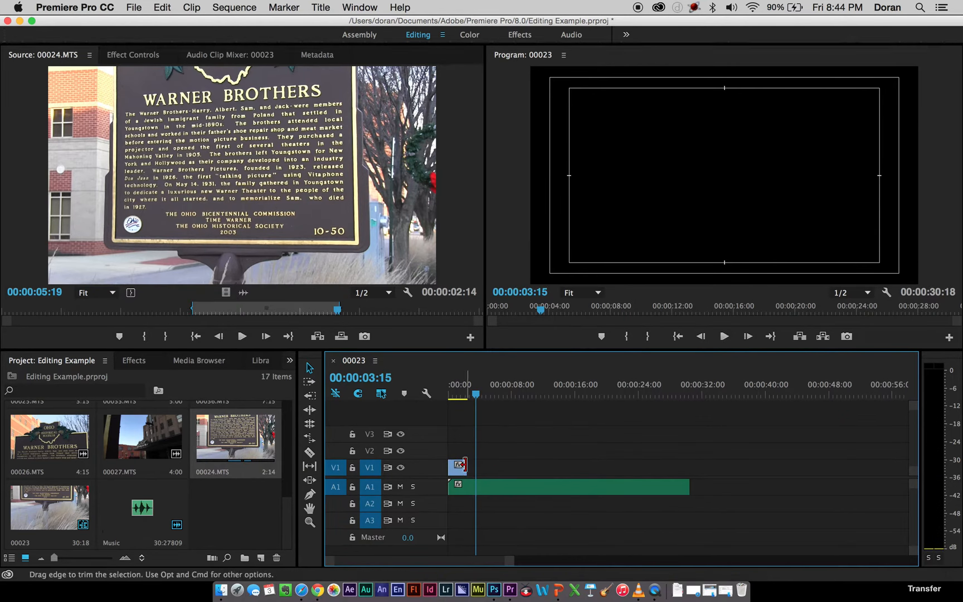
drag(464, 464, 470, 465)
Replay the opening and the end of the V1 clip against the music, and extend the clip's end to 00:00:03:20.
key(Home)
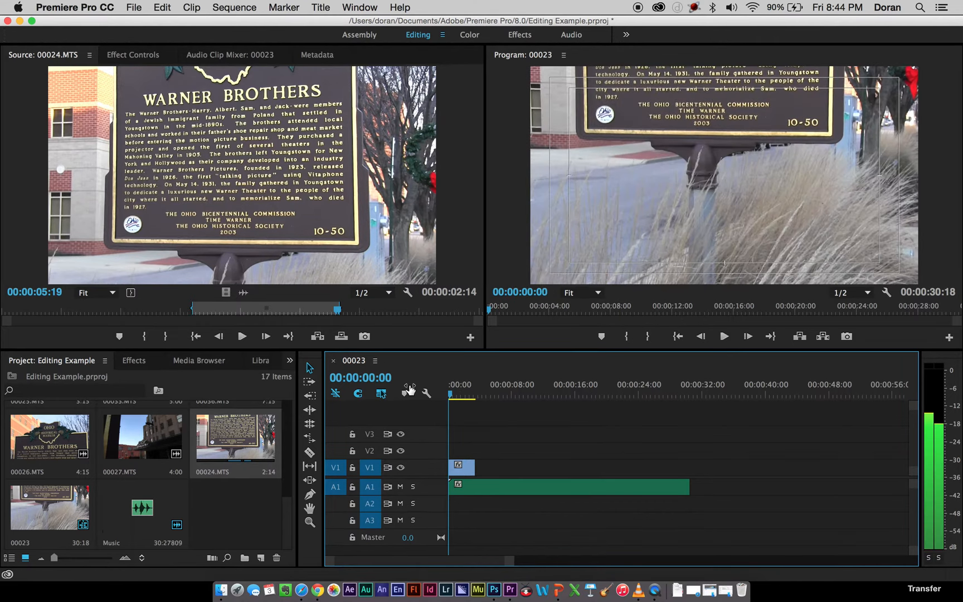
key(space)
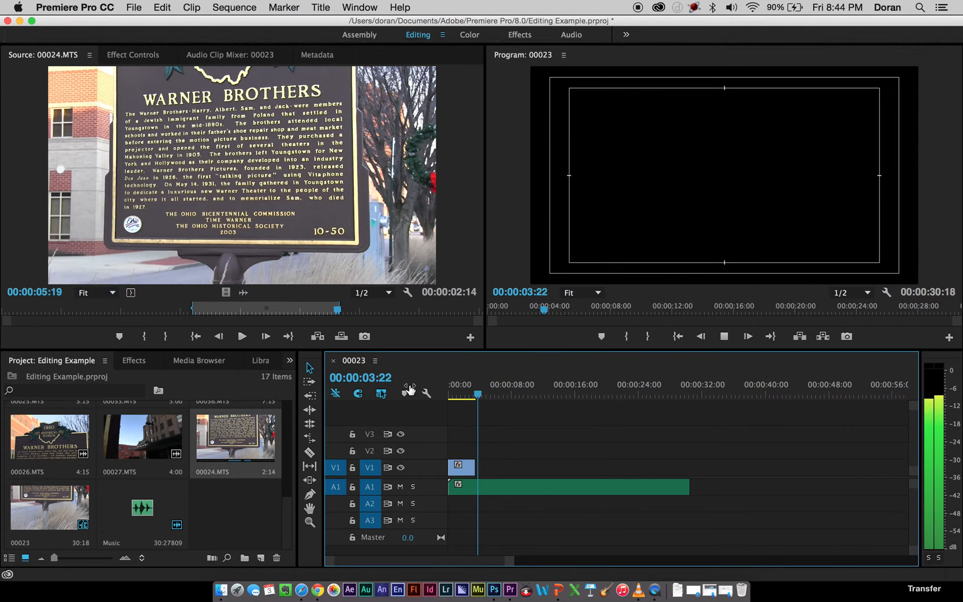
key(space)
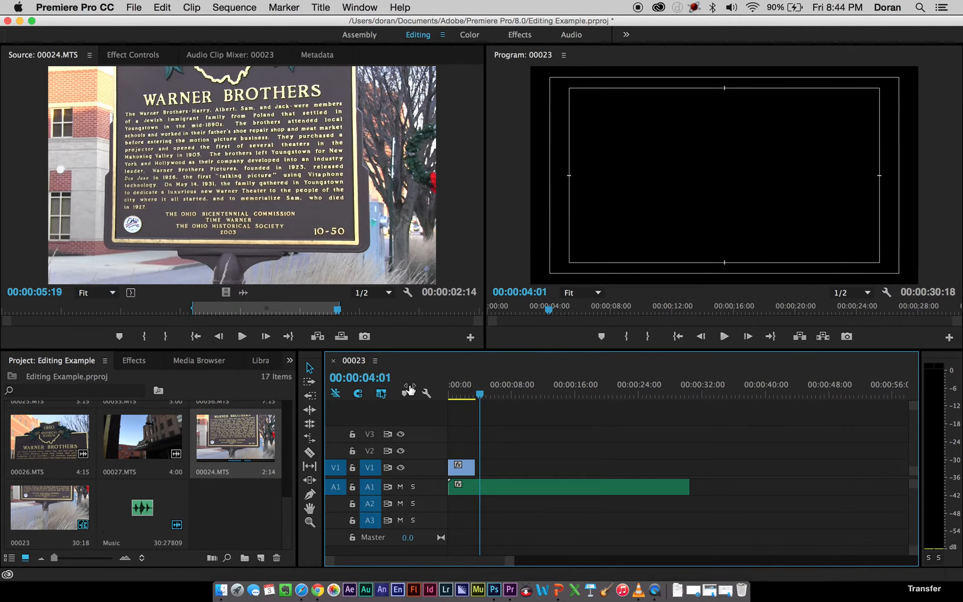
click(471, 397)
key(space)
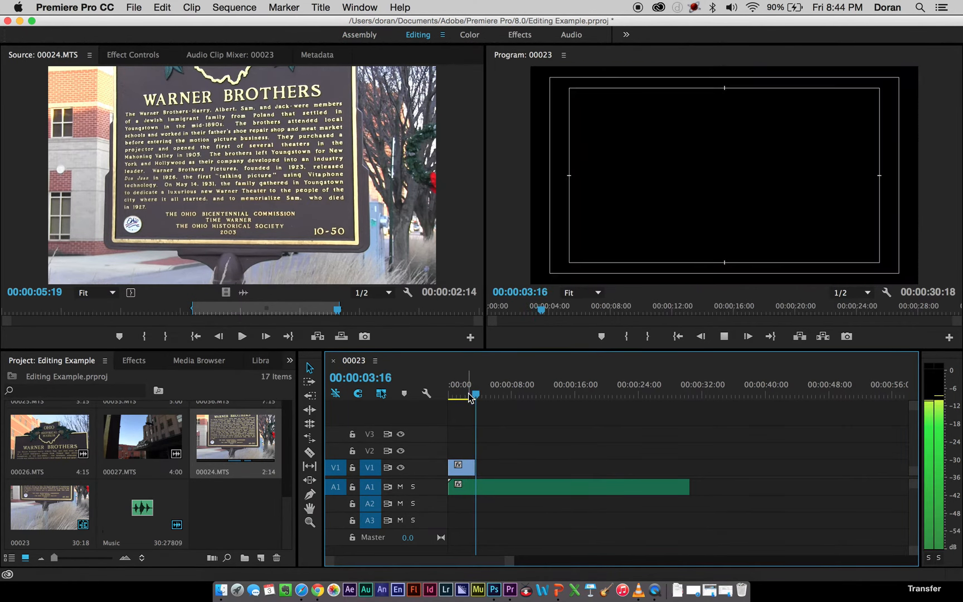
click(469, 397)
key(space)
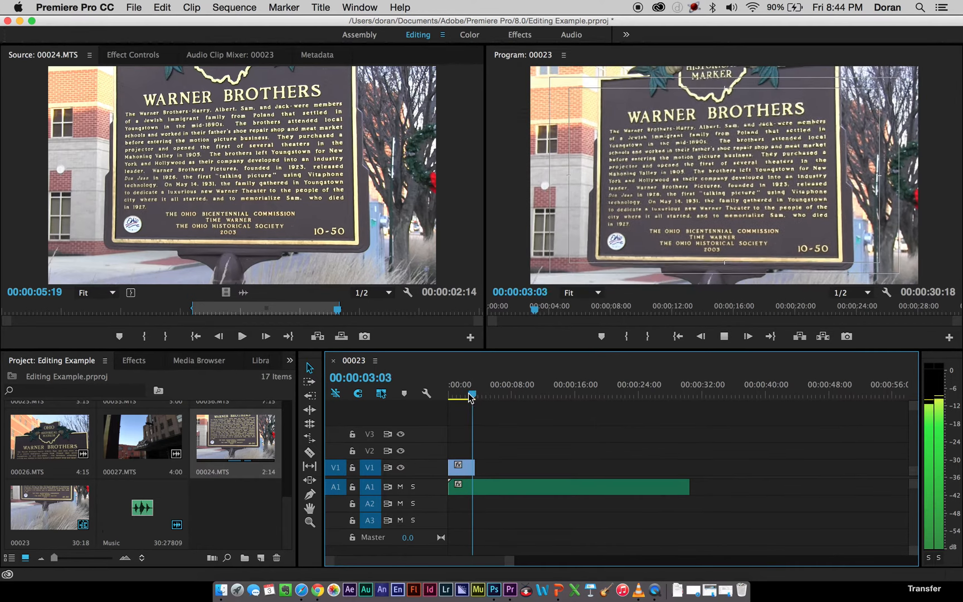
key(space)
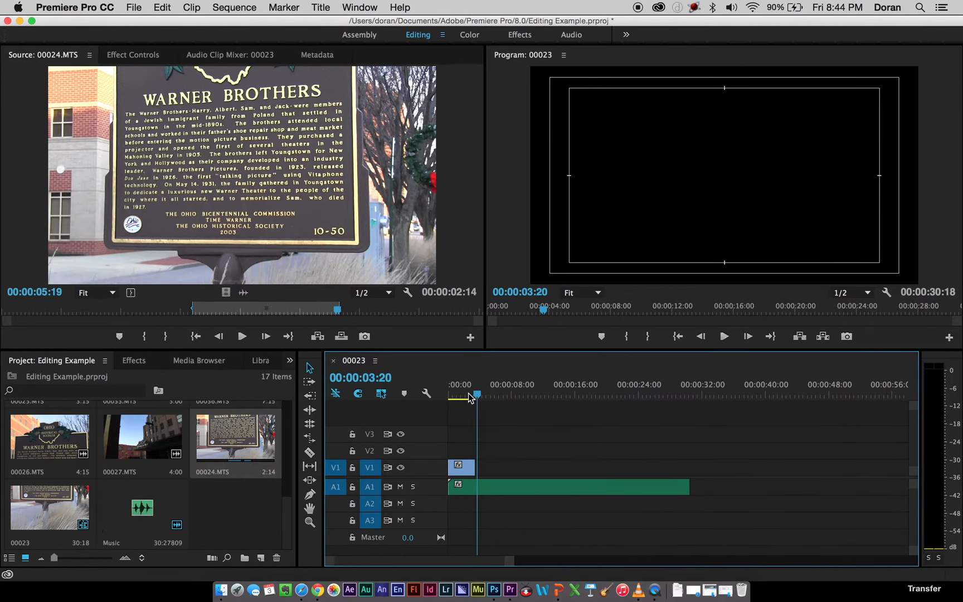
click(474, 462)
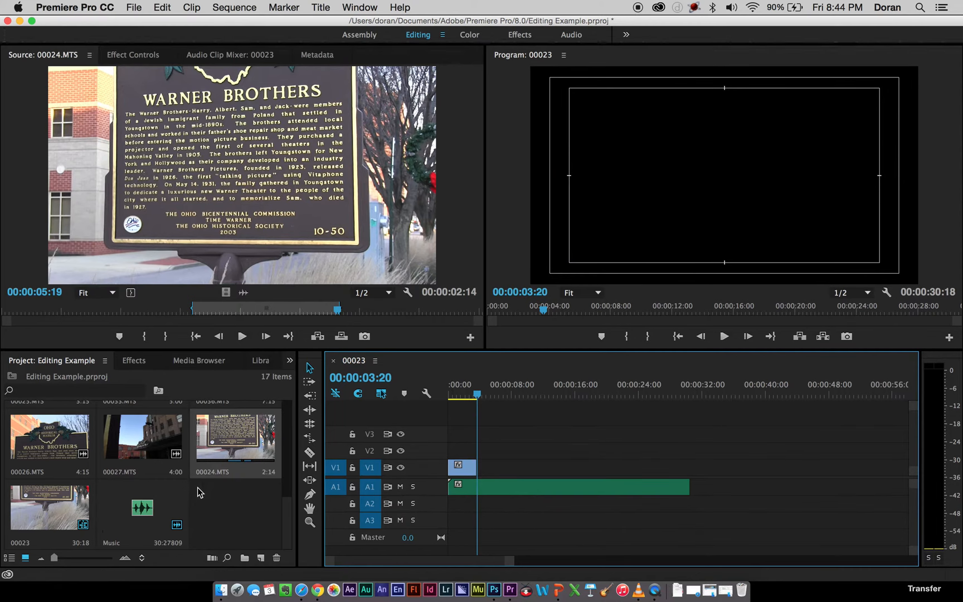
Browse the project clips for a second shot and scrub through 00025.MTS in the Source Monitor.
scroll(200, 492, up, 2)
scroll(198, 488, up, 3)
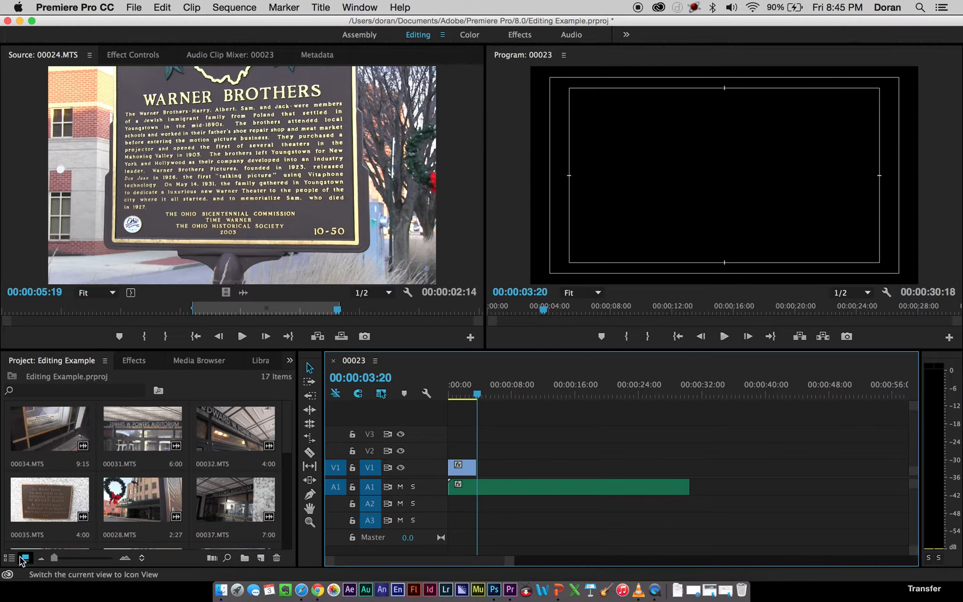
scroll(76, 461, down, 3)
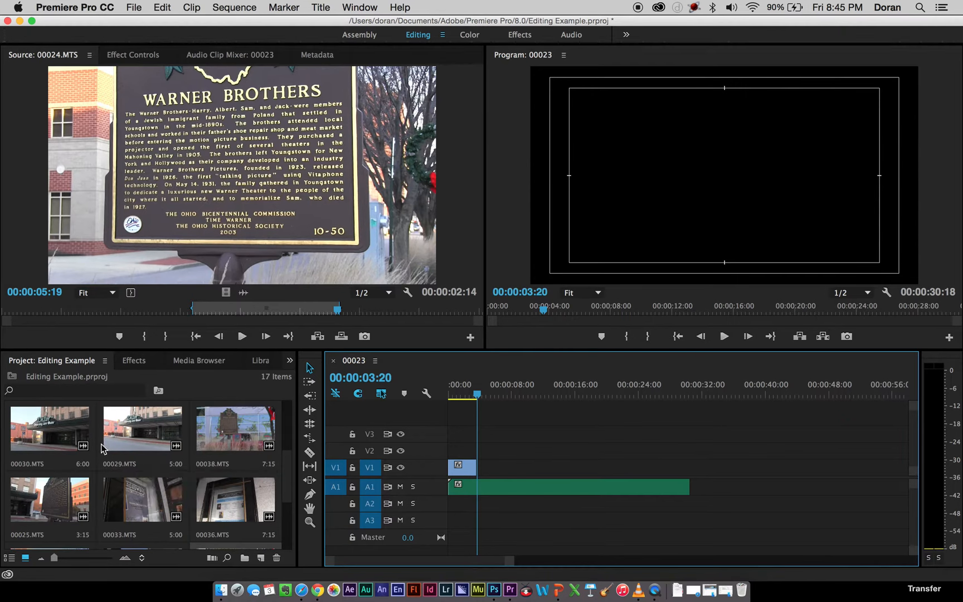
scroll(137, 437, down, 2)
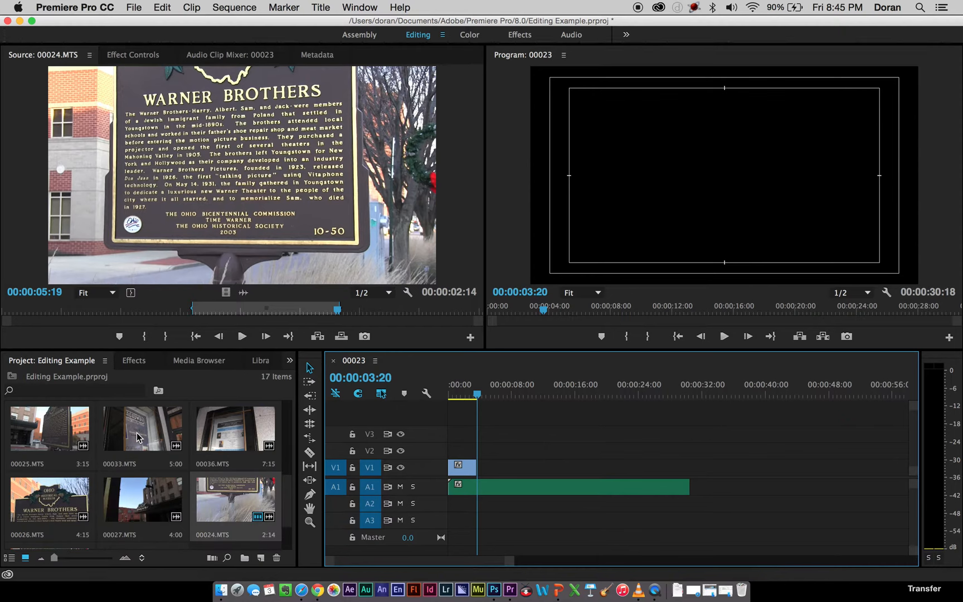
scroll(137, 437, down, 1)
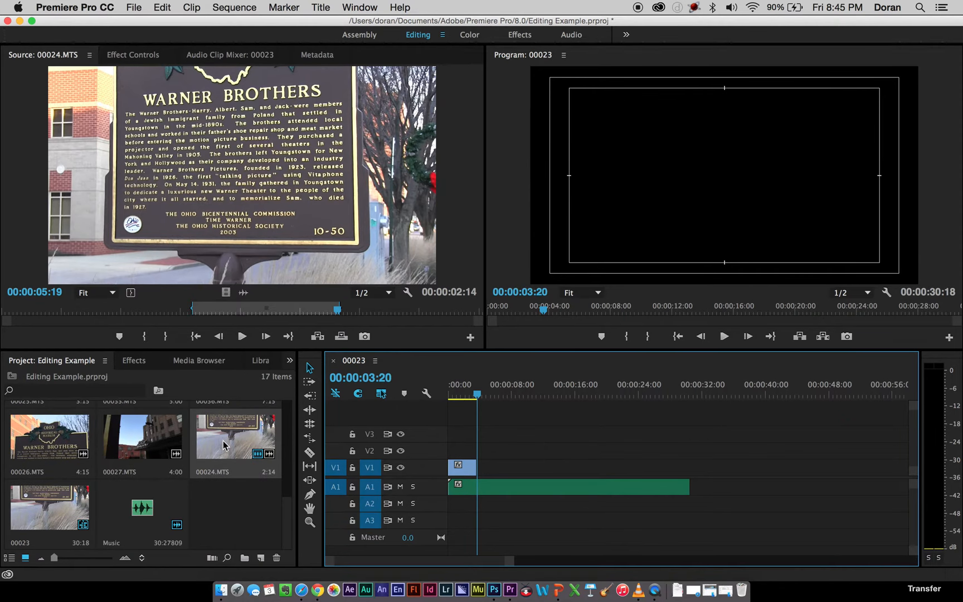
scroll(149, 516, up, 3)
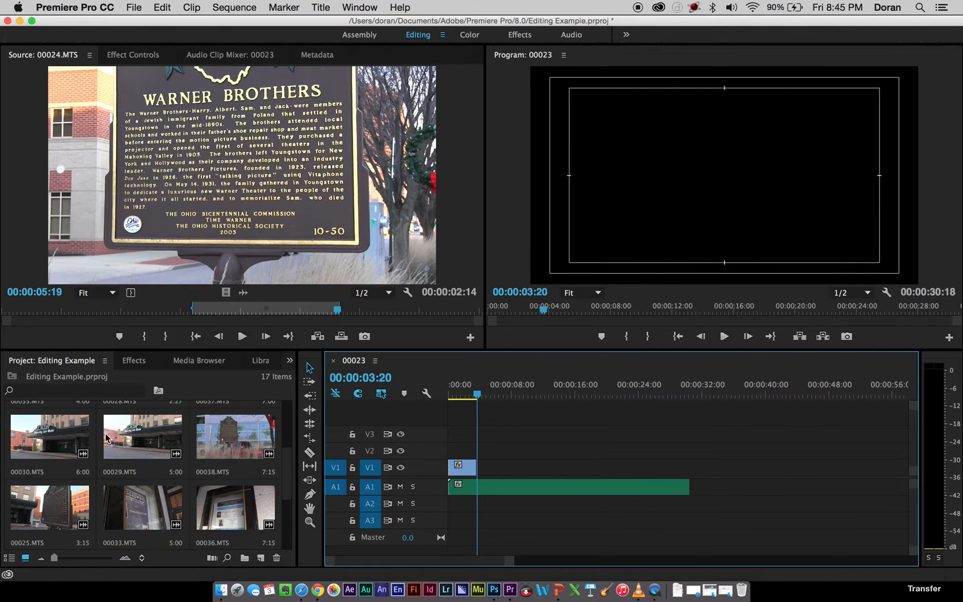
double_click(49, 519)
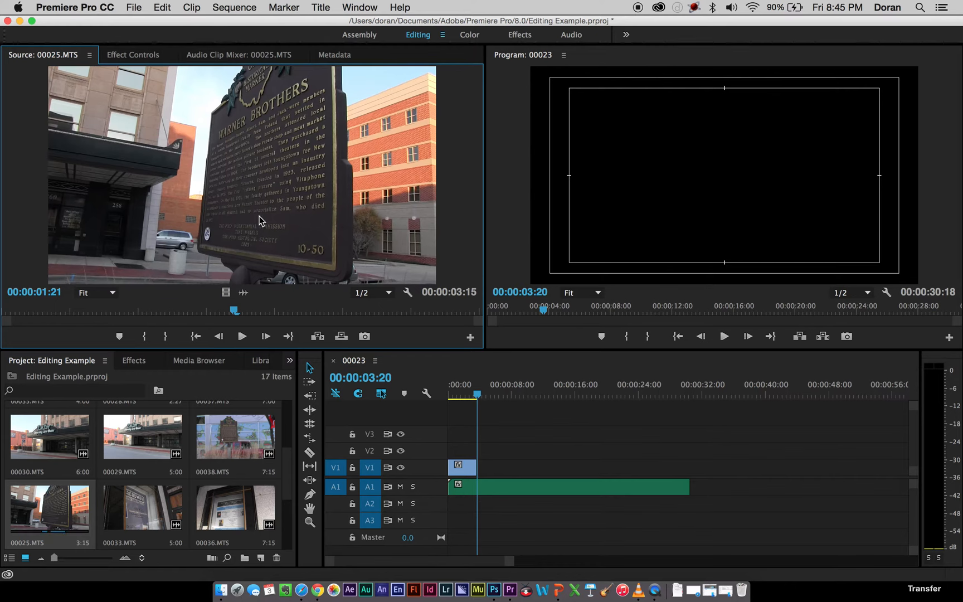
drag(211, 310, 133, 308)
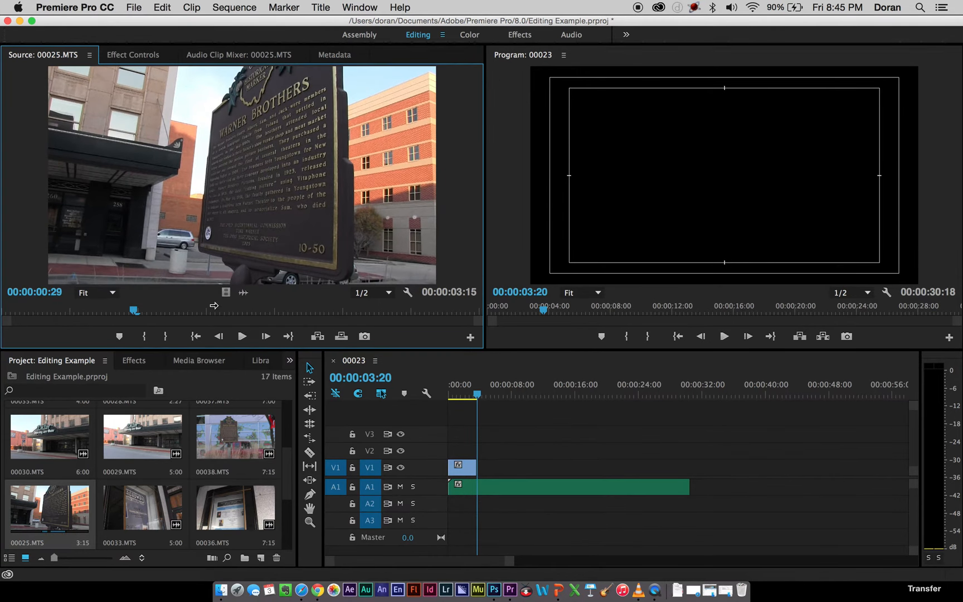
drag(143, 315, 370, 313)
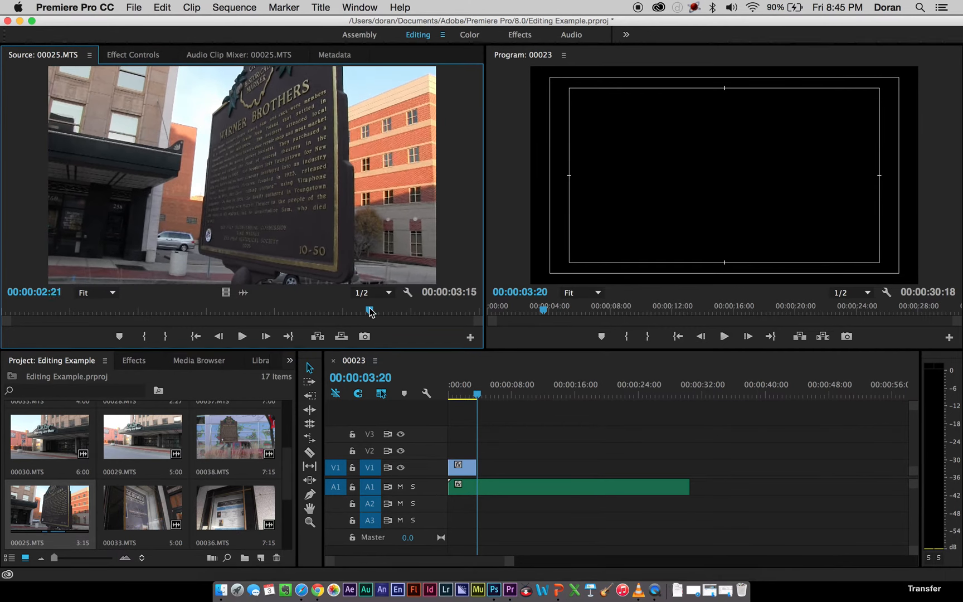
Preview 00033.MTS, 00036.MTS and 00024.MTS, and scrub through 00027.MTS and 00026.MTS as candidate shots.
double_click(131, 526)
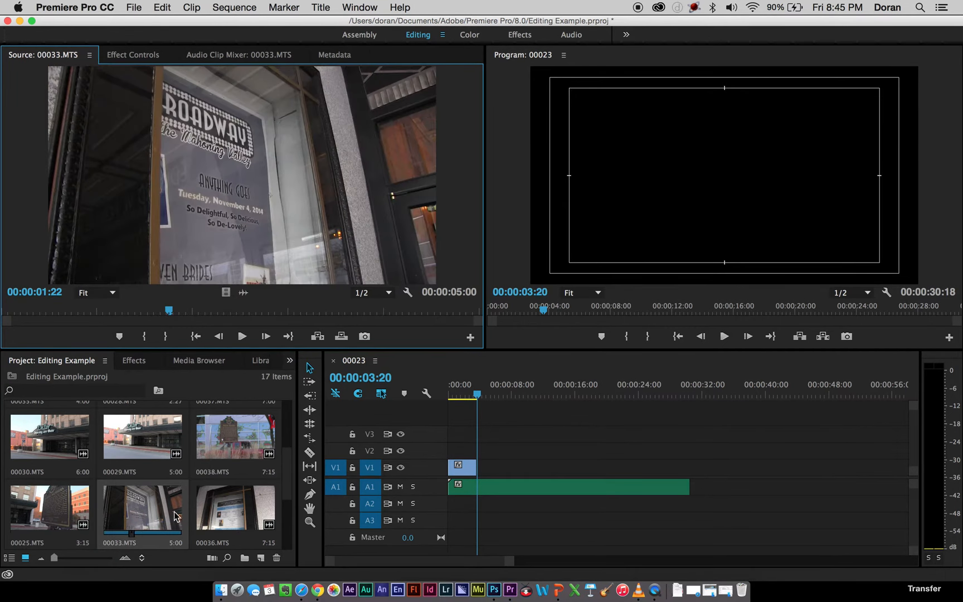
double_click(221, 504)
scroll(201, 490, down, 2)
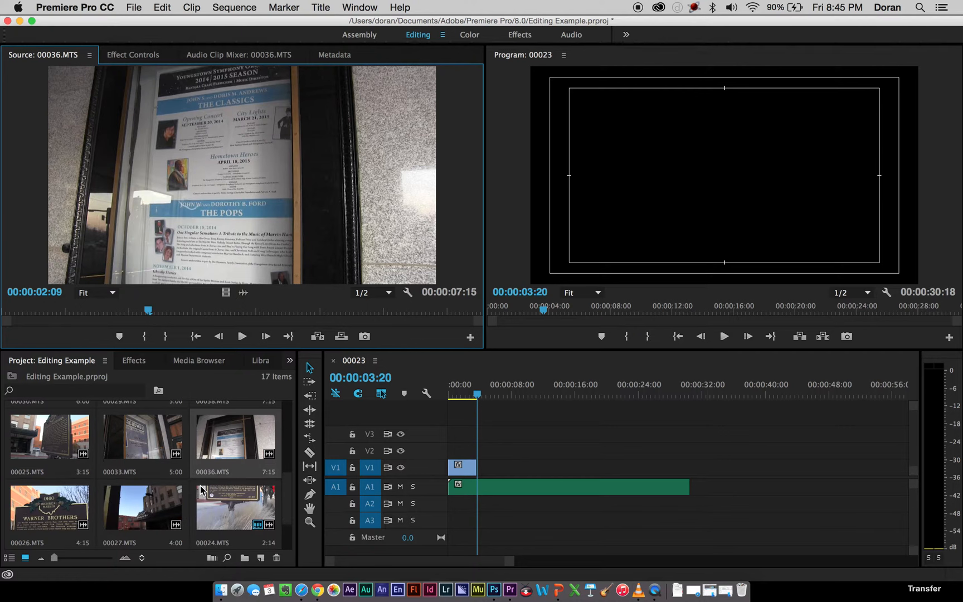
double_click(247, 492)
double_click(153, 493)
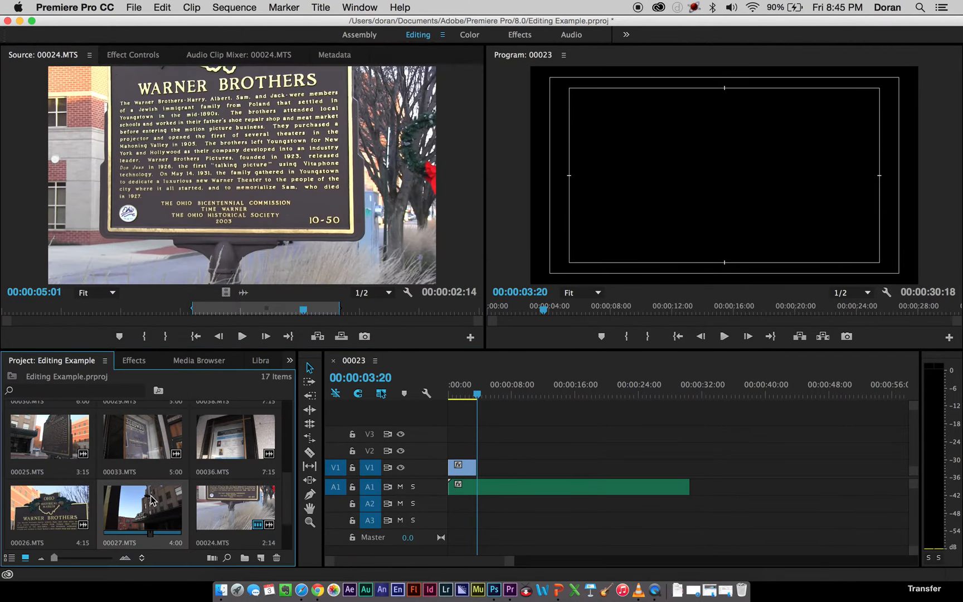
drag(158, 308, 43, 316)
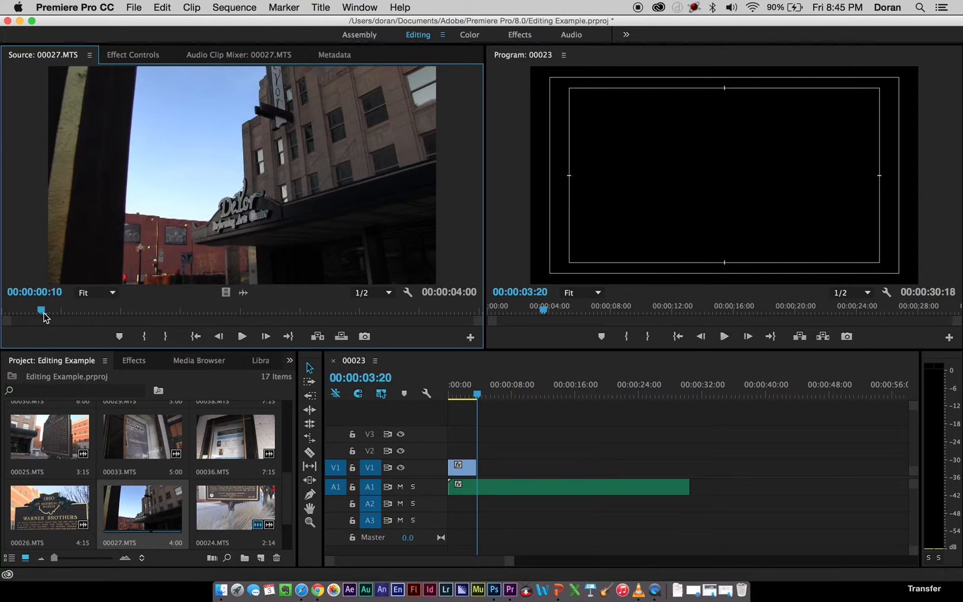
double_click(47, 527)
drag(61, 309, 278, 308)
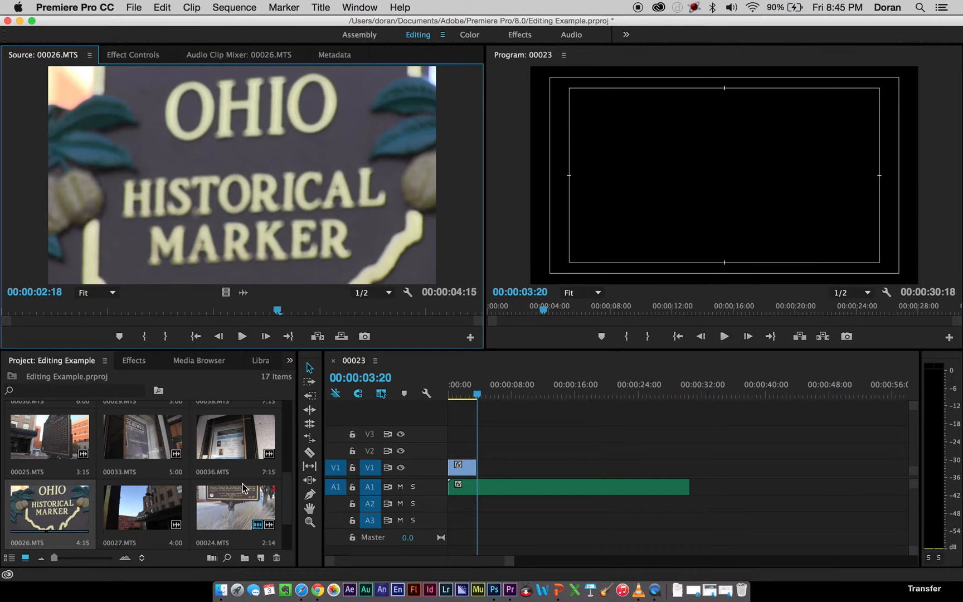
Browse the project clips again and compare 00027.MTS, 00026.MTS and 00024.MTS in the Source Monitor.
scroll(243, 478, down, 2)
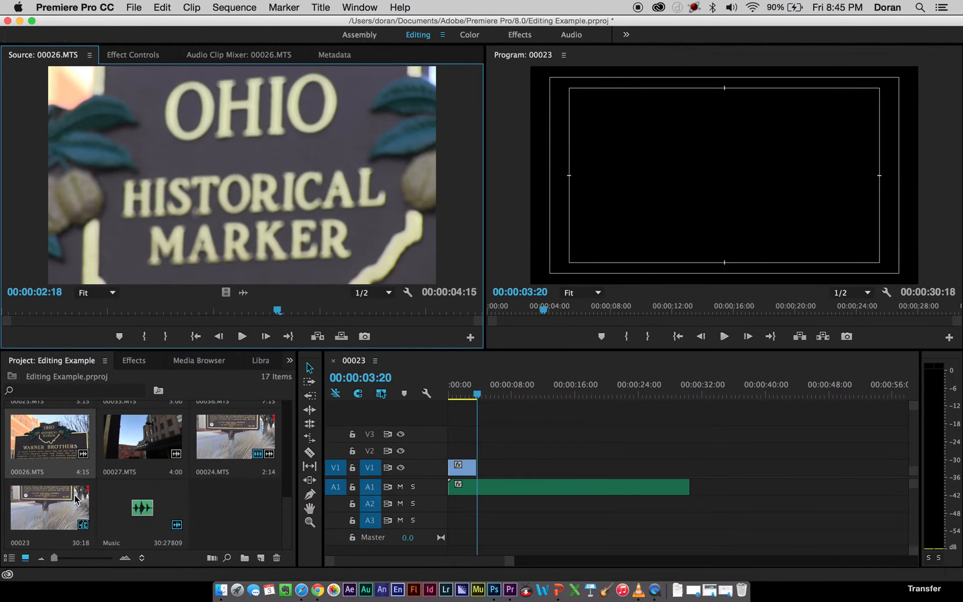
scroll(202, 500, up, 2)
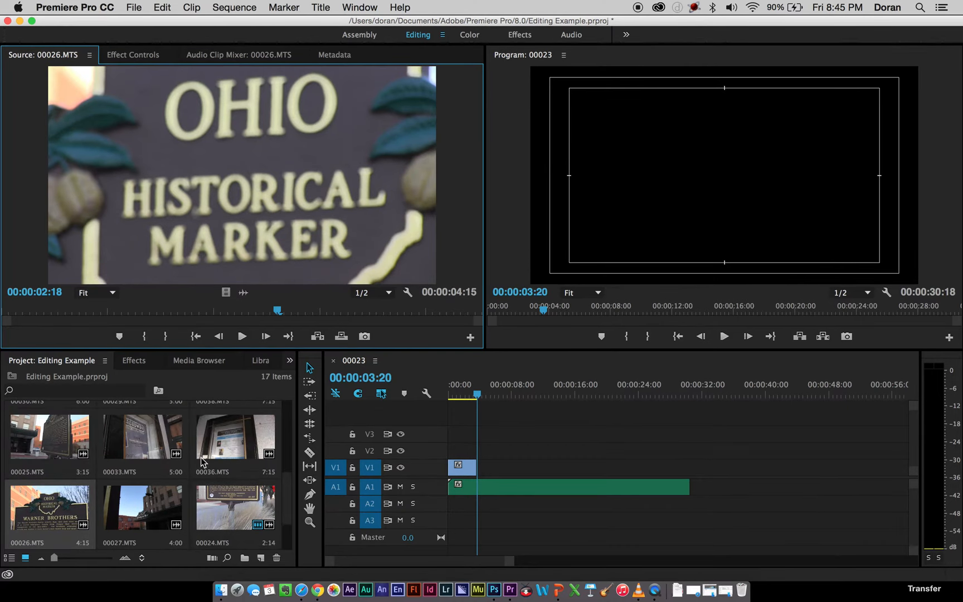
scroll(204, 462, down, 3)
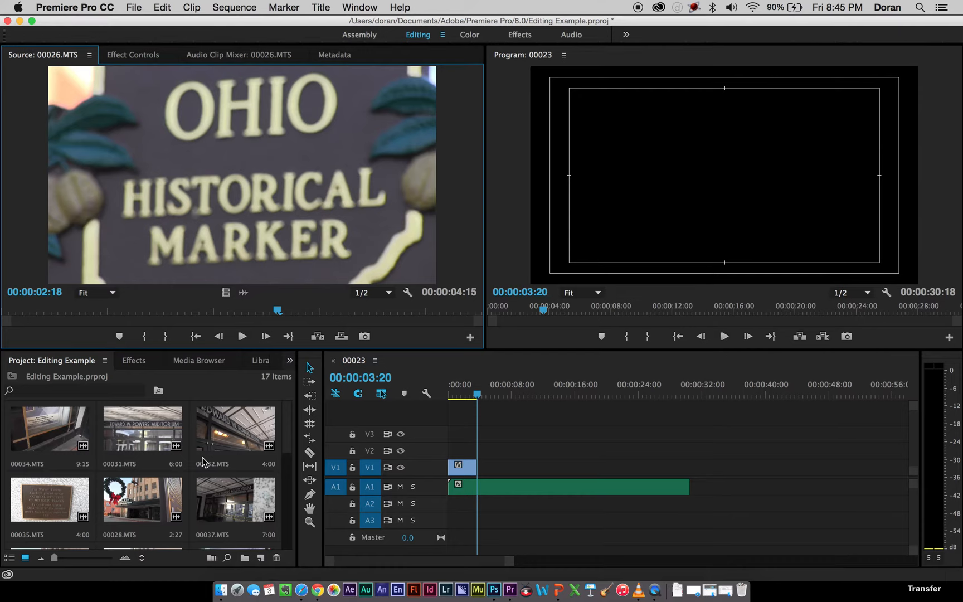
scroll(203, 461, up, 4)
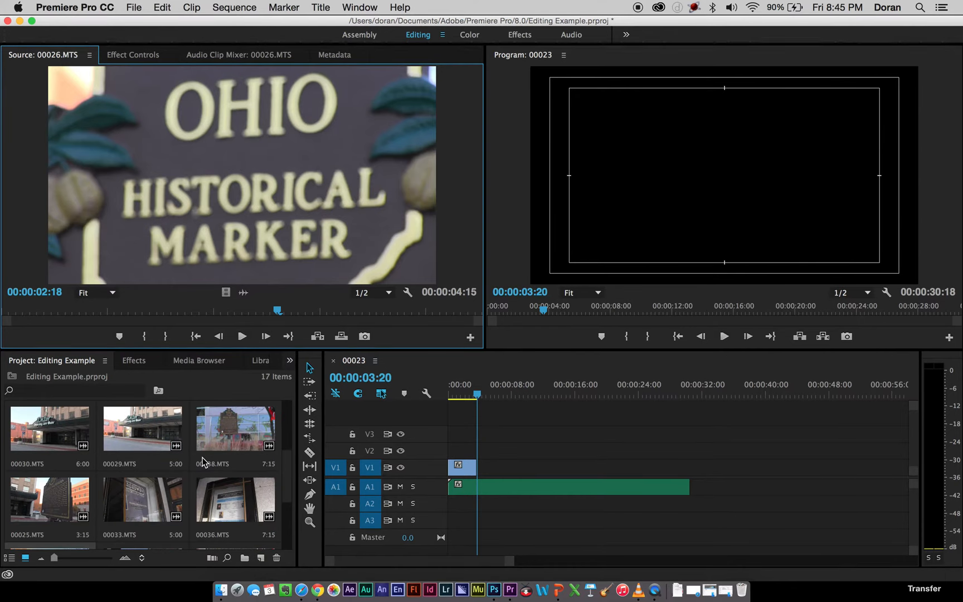
scroll(93, 469, down, 3)
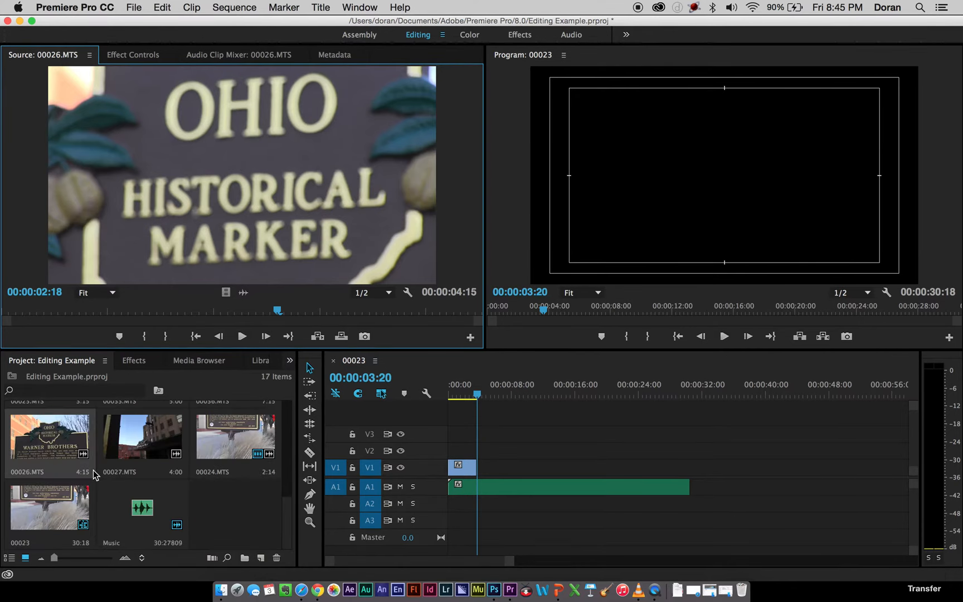
double_click(134, 466)
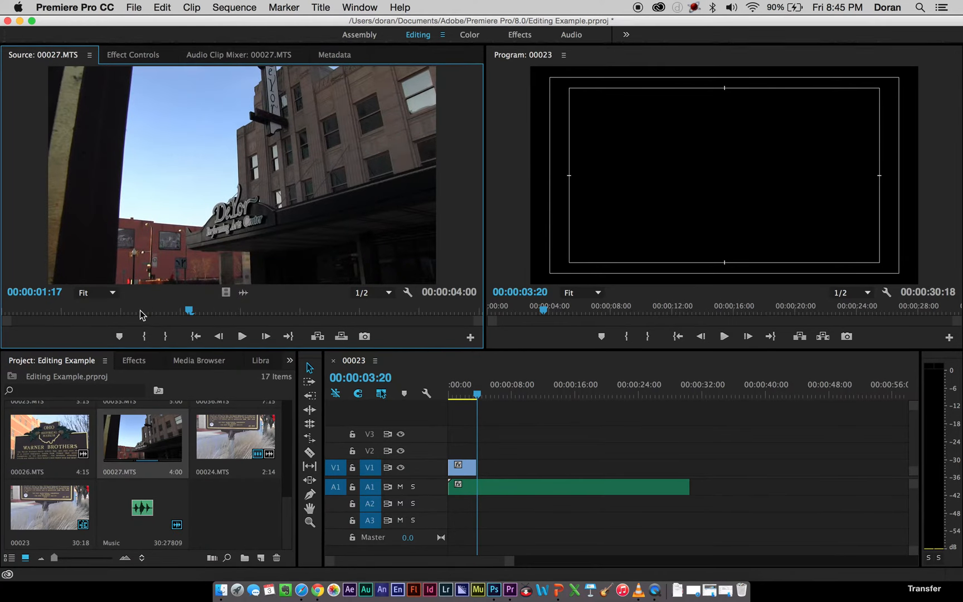
drag(132, 315, 60, 339)
double_click(67, 452)
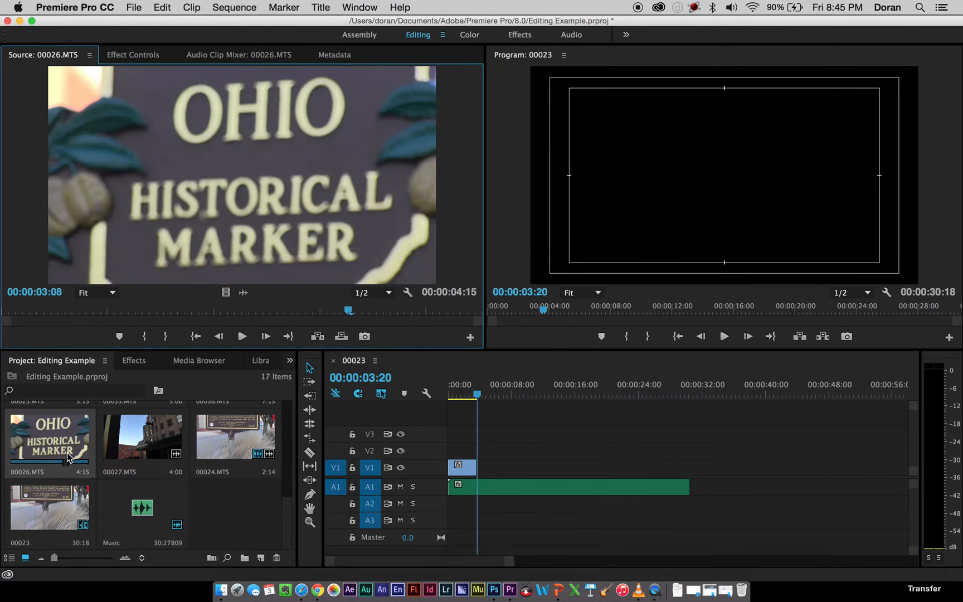
double_click(231, 439)
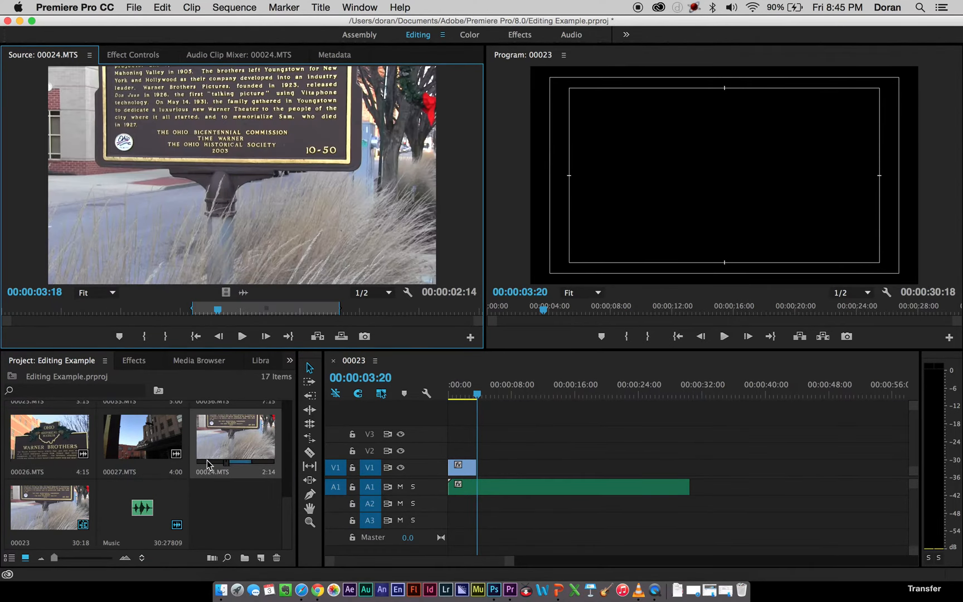
Open 00025.MTS in the Source Monitor and mark its In point at 00:00:00:12 and Out point at 00:00:03:01.
scroll(286, 510, up, 4)
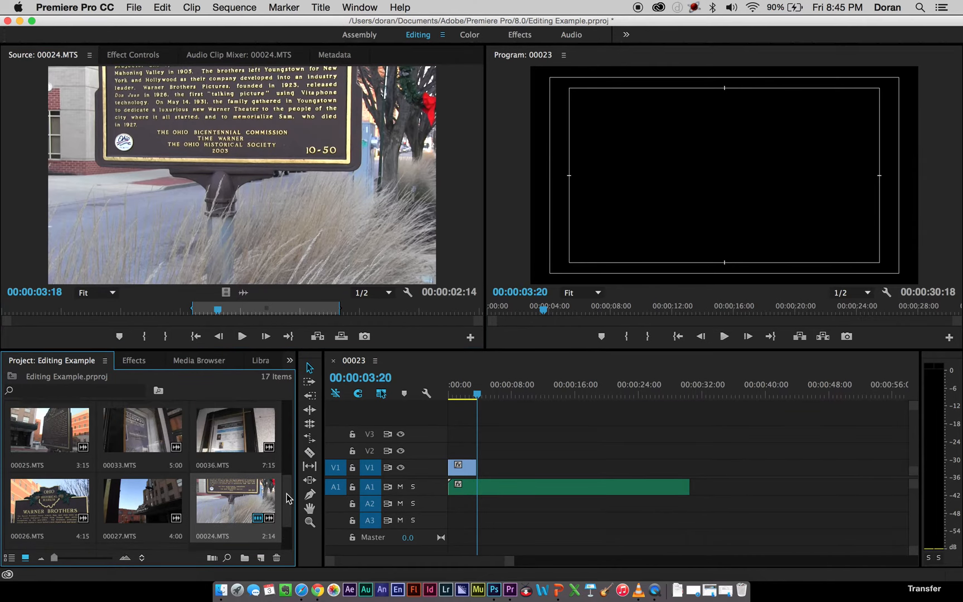
scroll(286, 498, up, 3)
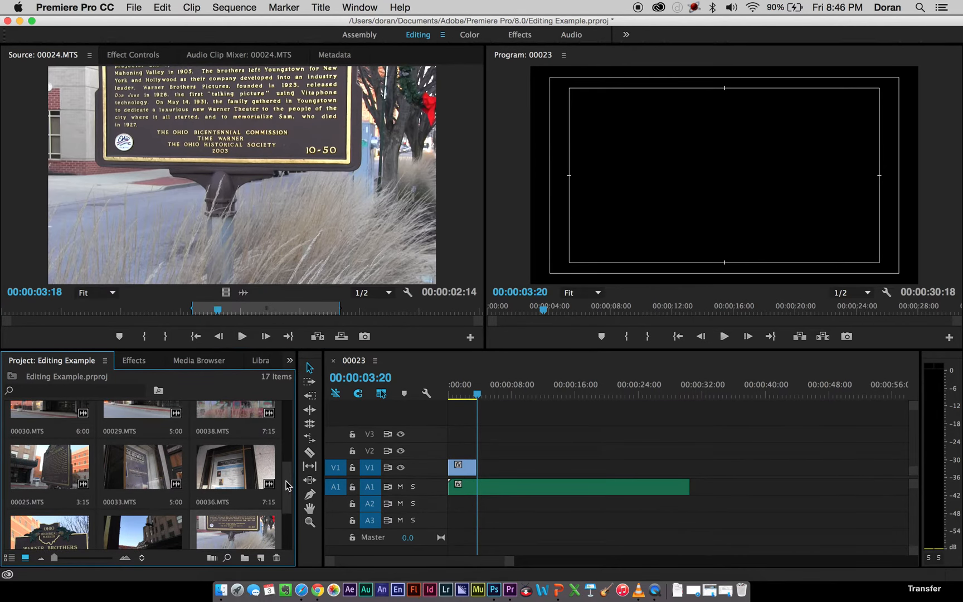
double_click(47, 470)
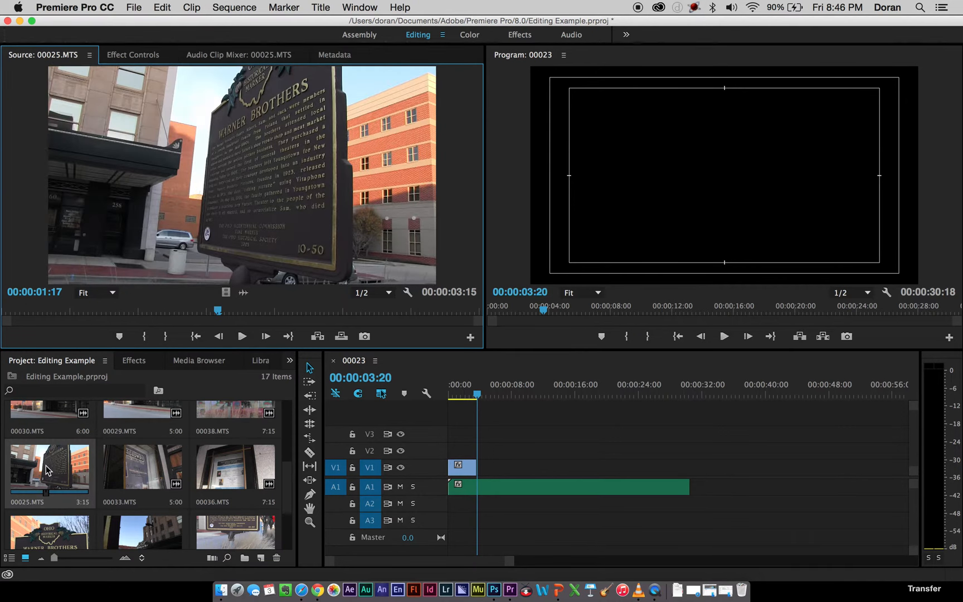
mouse_move(71, 311)
mouse_down()
mouse_move(41, 312)
mouse_move(57, 321)
mouse_up()
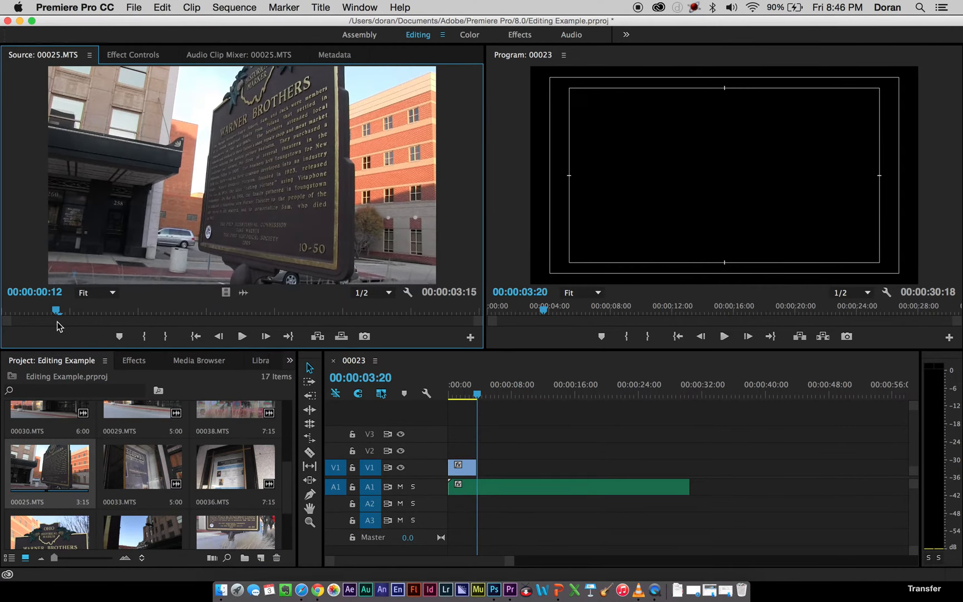
key(i)
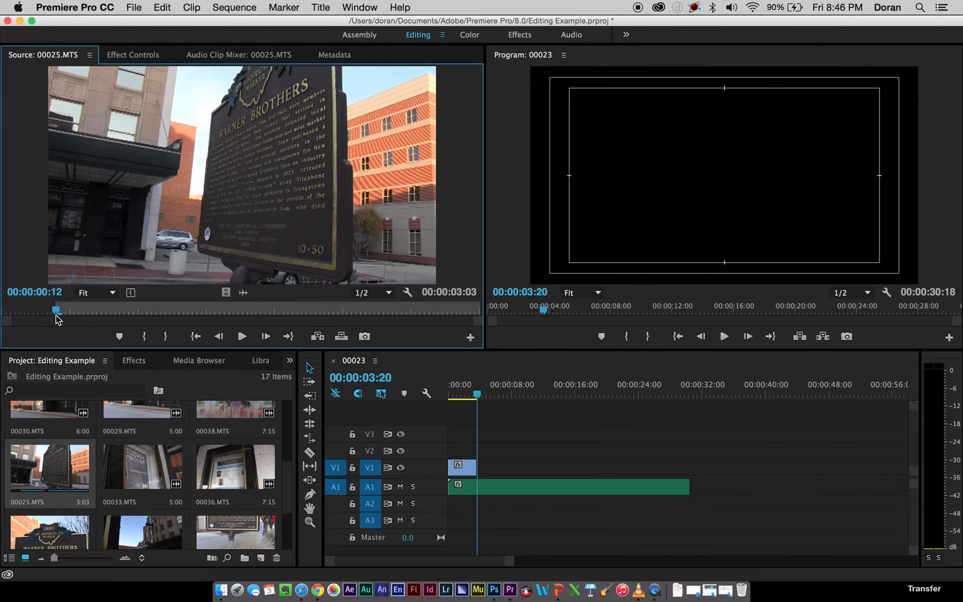
drag(58, 317, 420, 323)
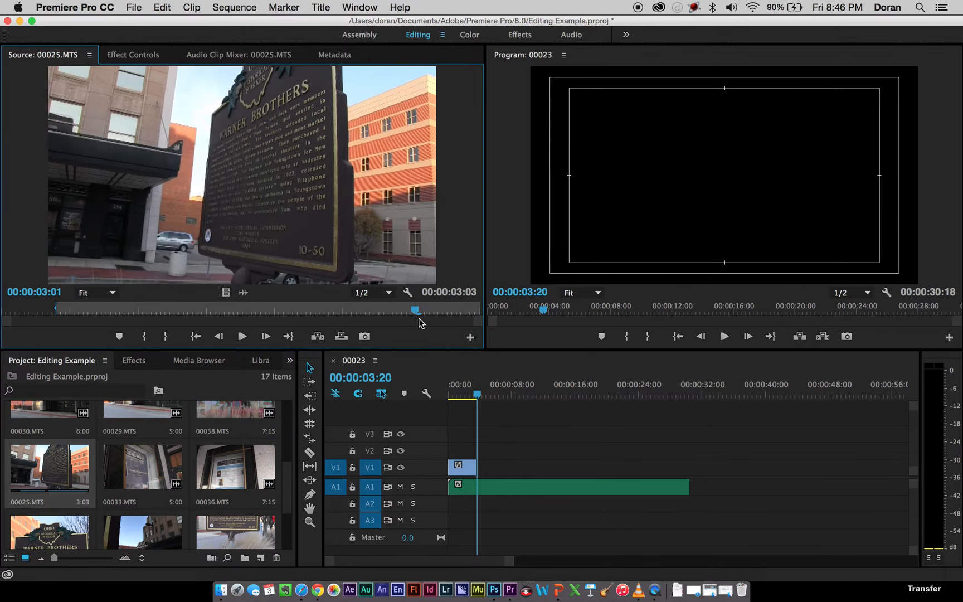
key(o)
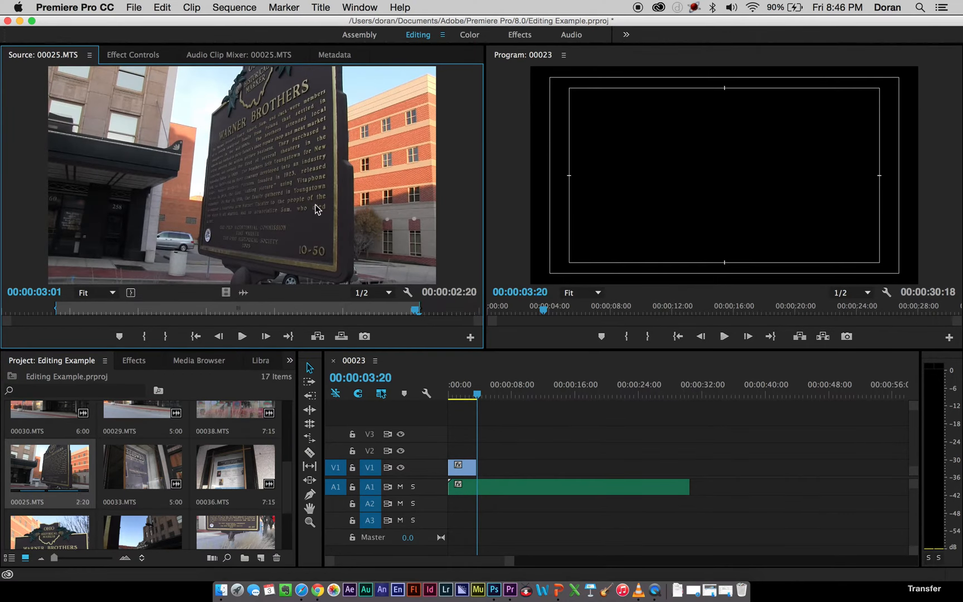
Try the marked section of 00025.MTS on V1 directly after the first clip, and play the sequence from the start.
drag(316, 209, 377, 216)
drag(334, 311, 479, 467)
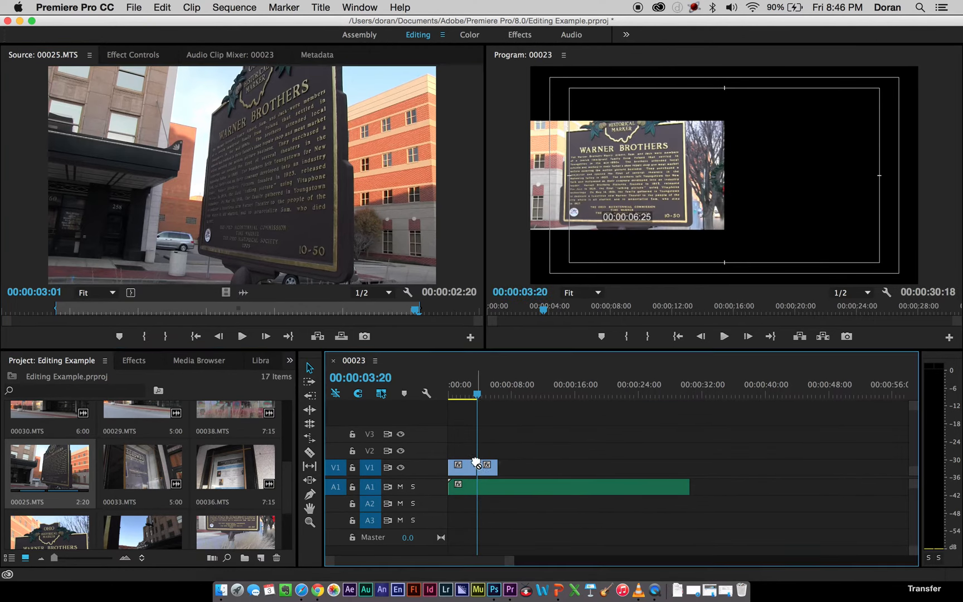
drag(473, 396, 427, 394)
key(space)
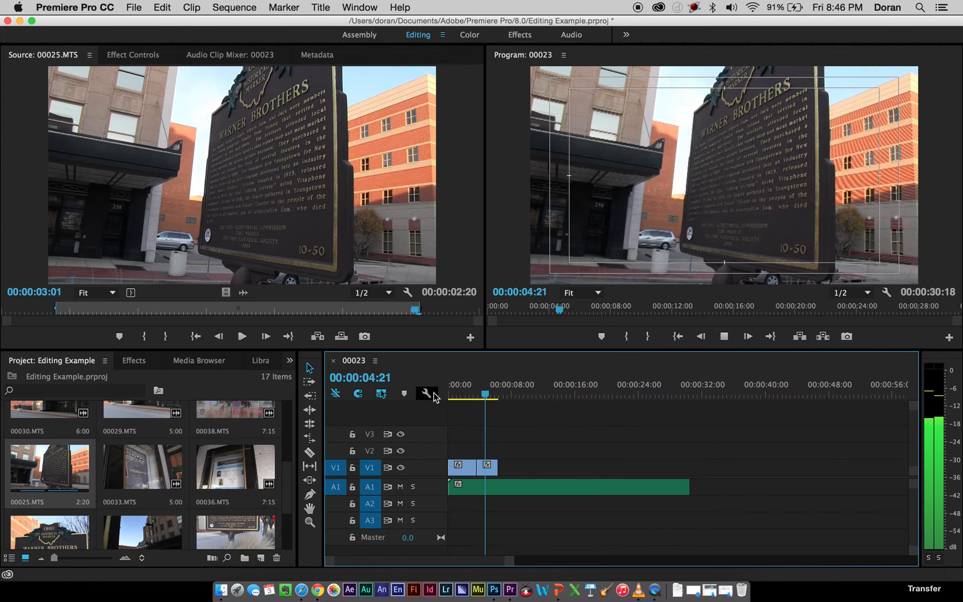
key(space)
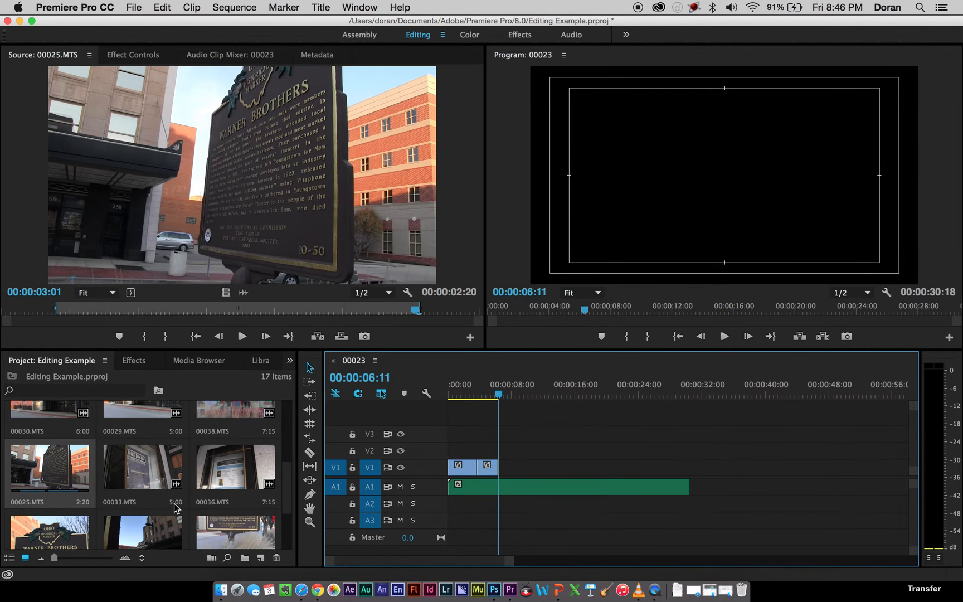
Replace the 00025.MTS clip on V1 with only the video of 00028.MTS, placed directly after the 00024.MTS clip.
scroll(174, 506, down, 3)
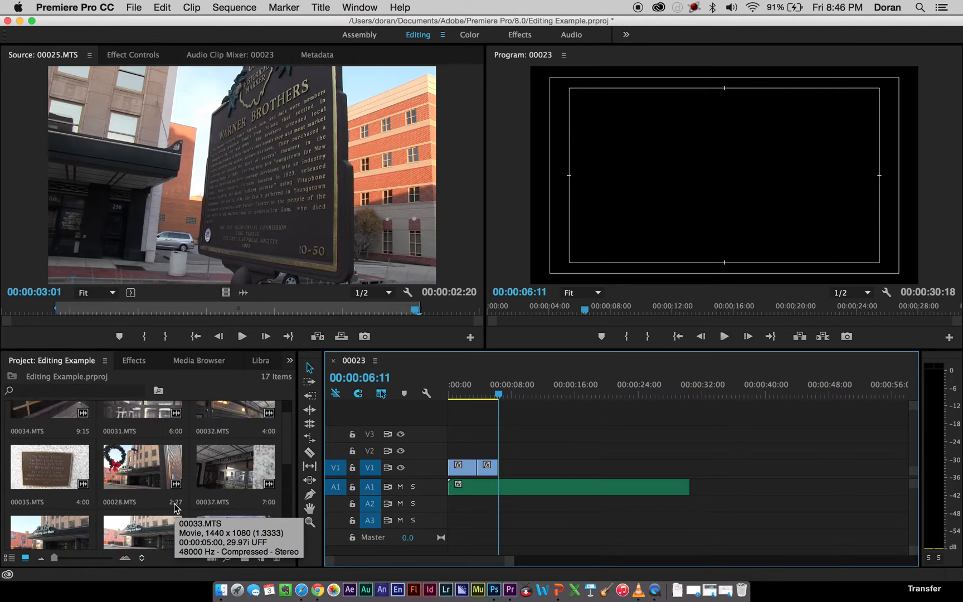
scroll(135, 490, up, 1)
scroll(136, 489, down, 2)
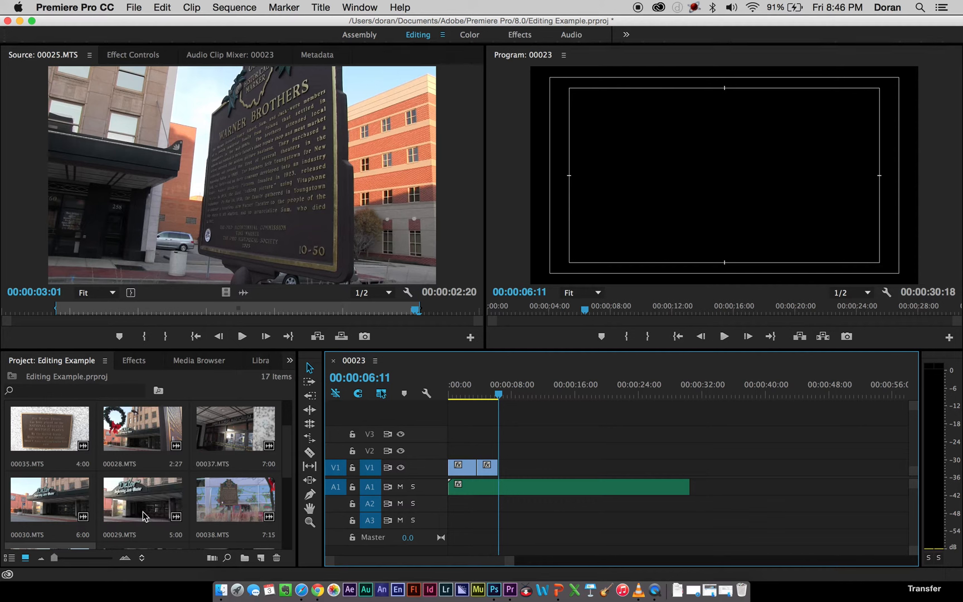
double_click(141, 430)
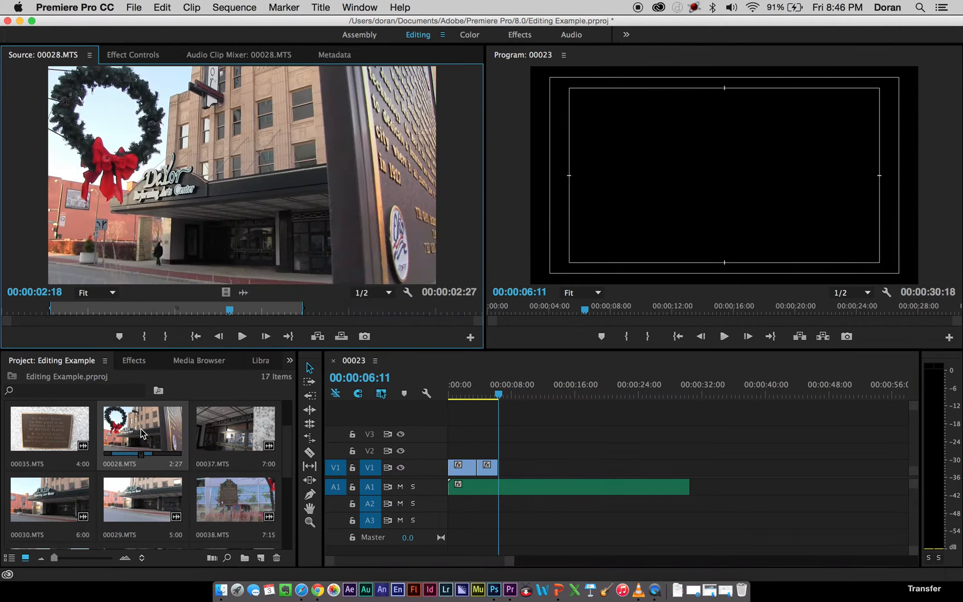
drag(232, 310, 103, 309)
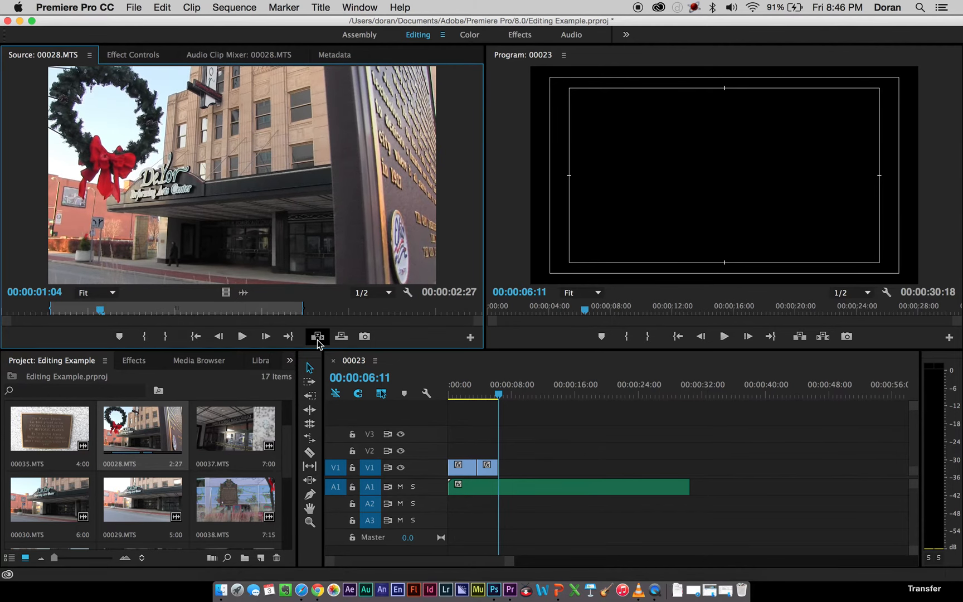
click(486, 466)
key(Delete)
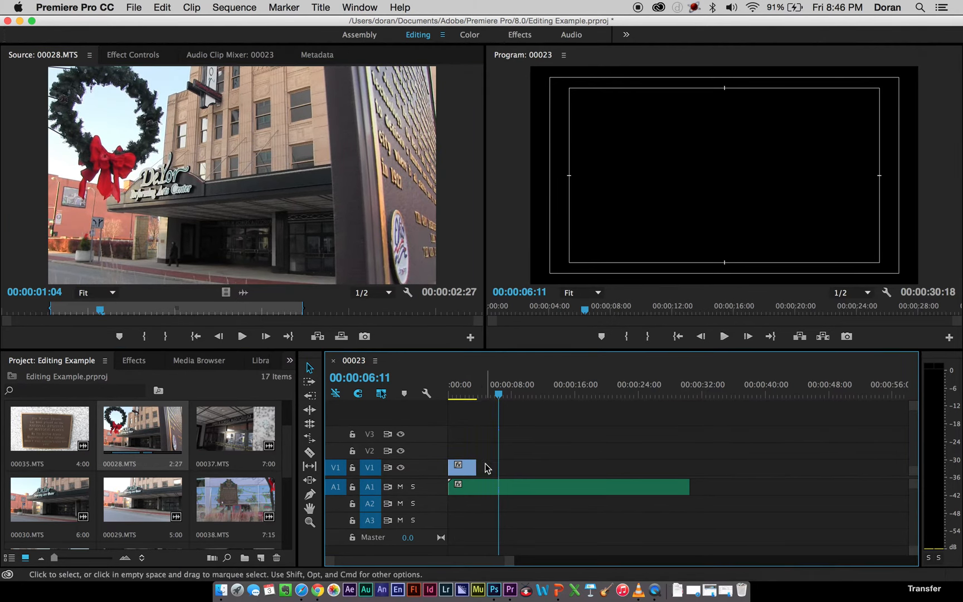
click(228, 294)
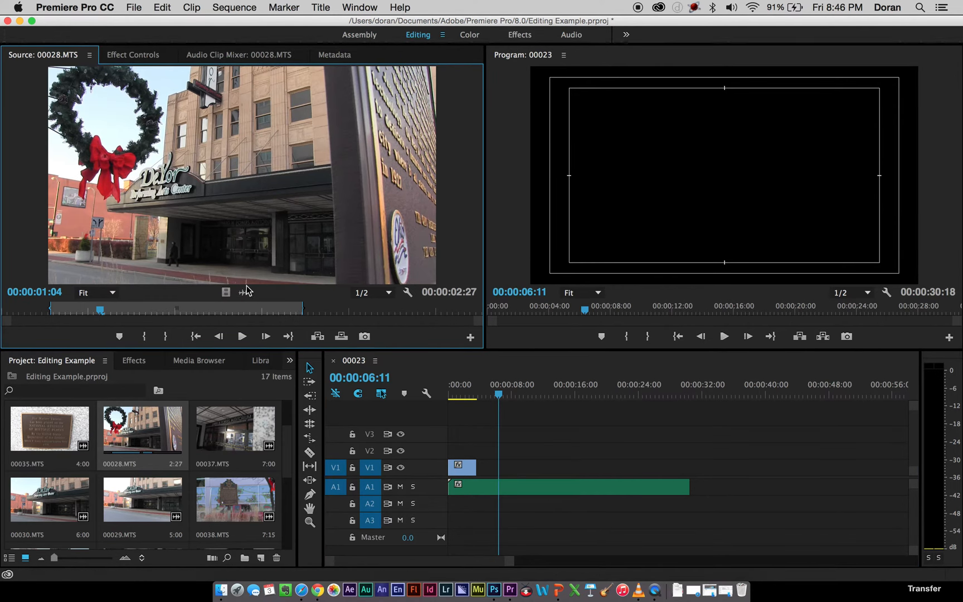
drag(424, 381, 484, 467)
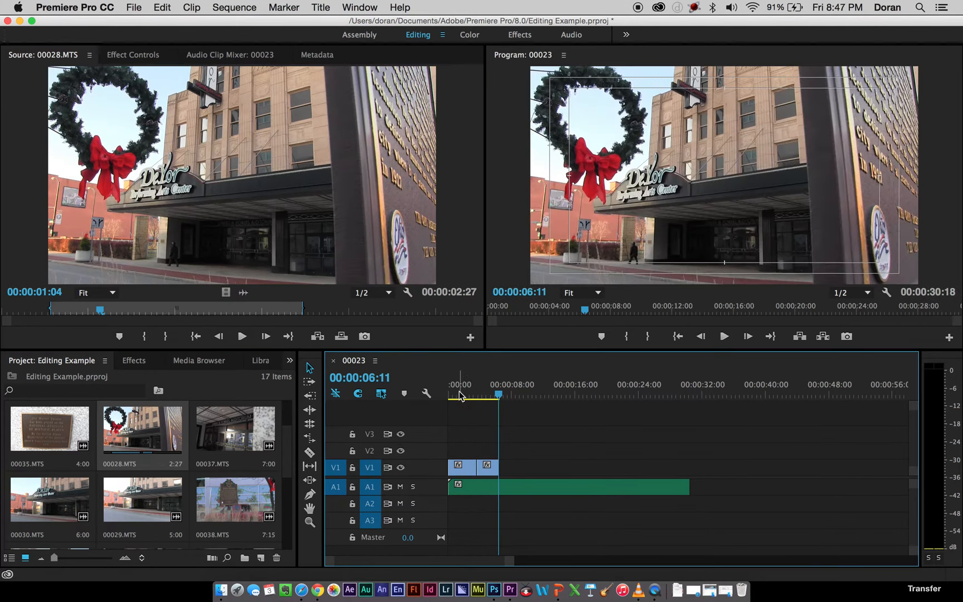
Play the sequence from the start to check the cut to 00028.MTS against the music.
key(Home)
key(space)
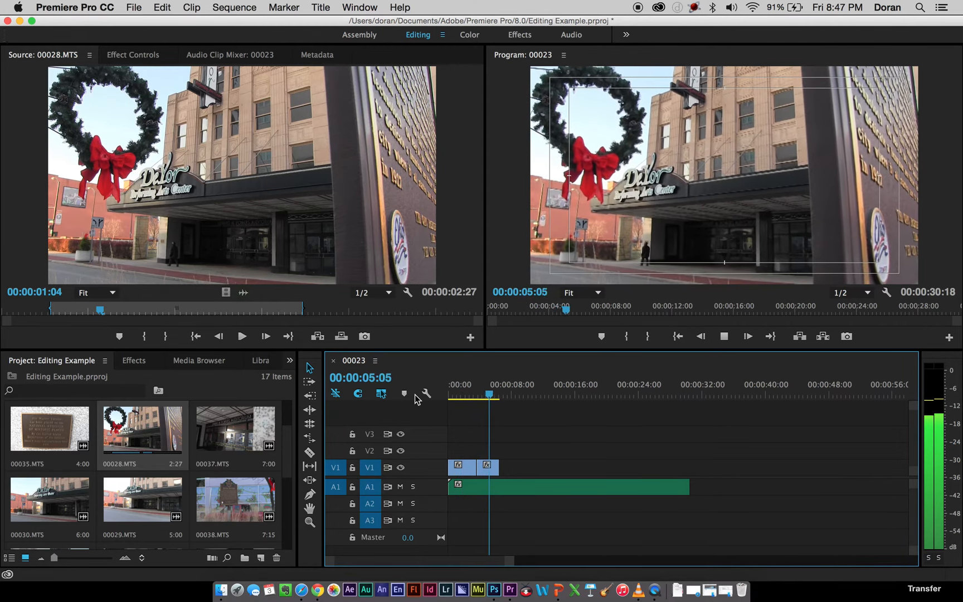
key(space)
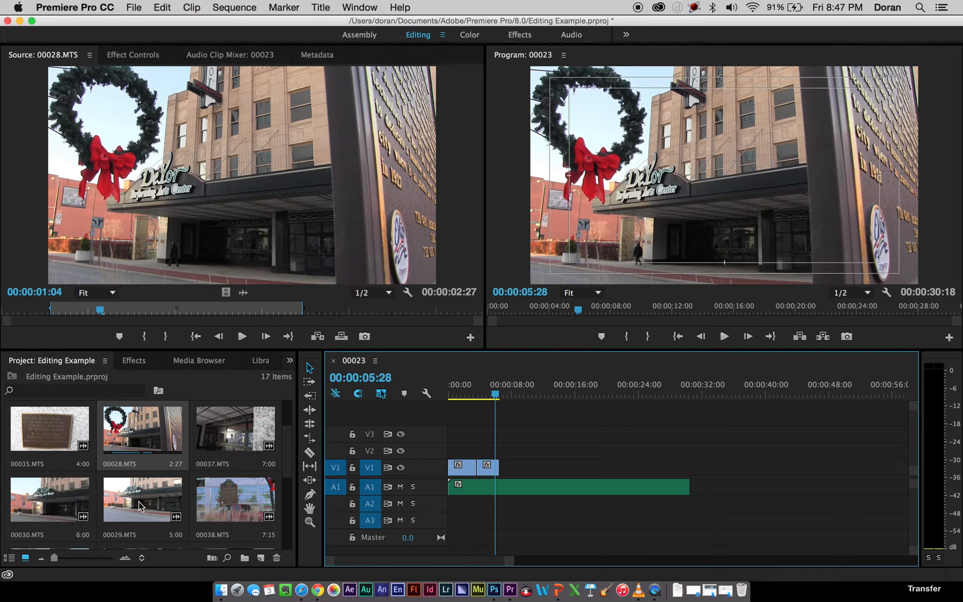
Scrub through 00030.MTS and 00029.MTS in the Source Monitor as candidates for the third shot.
double_click(59, 506)
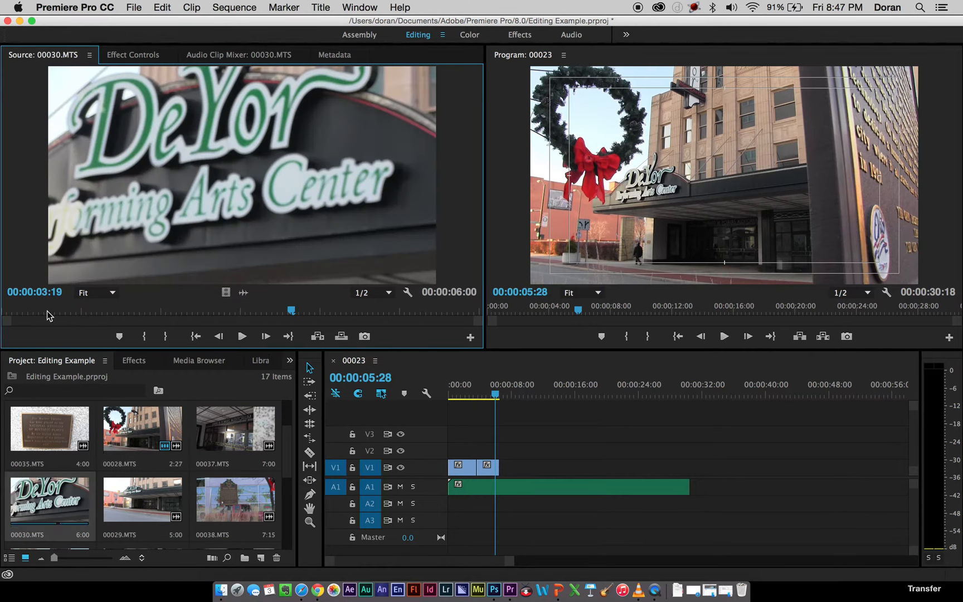
drag(49, 316, 112, 310)
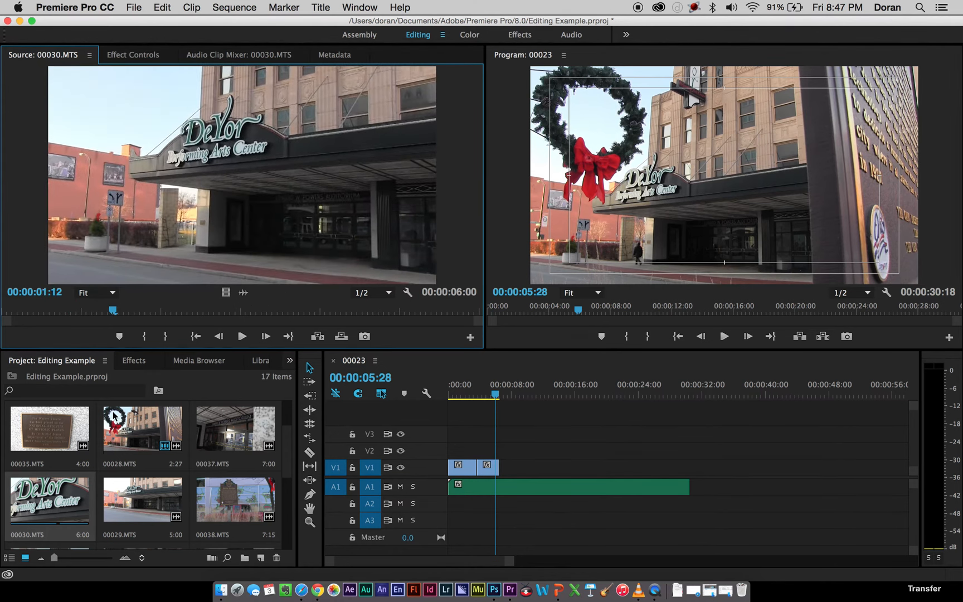
double_click(143, 497)
drag(33, 307, 362, 310)
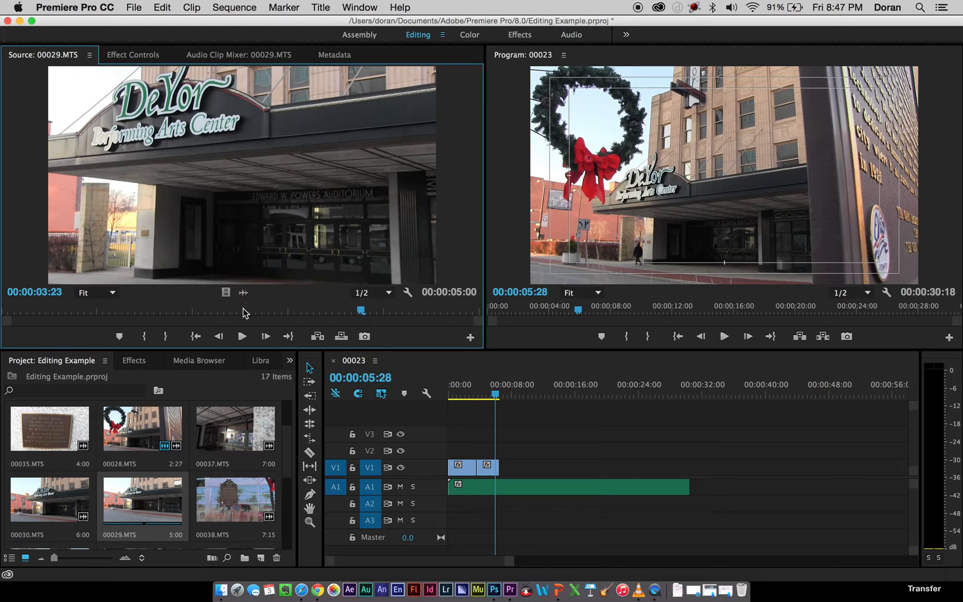
Mark a 00:00:01:07 section of 00029.MTS ending at 00:00:04:07 and add only its video to V1 after the 00028.MTS clip.
drag(244, 313, 407, 309)
key(i)
key(o)
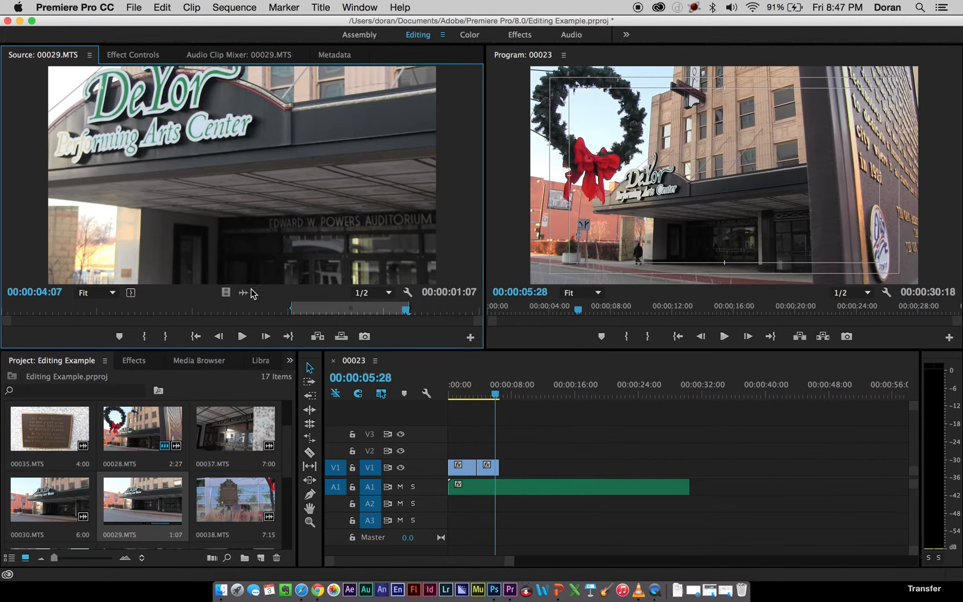
drag(237, 299, 504, 473)
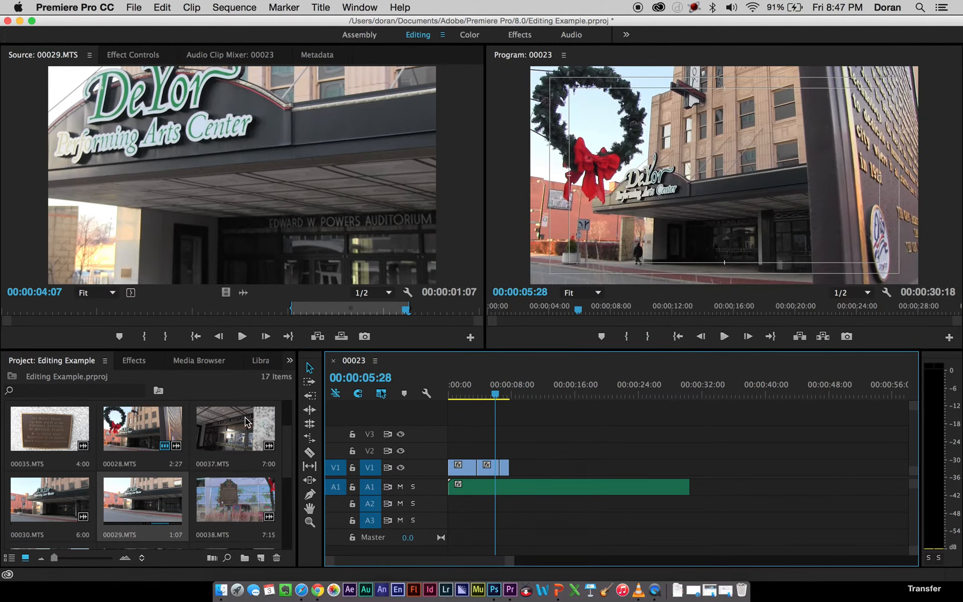
Play the sequence from the start past the end of the 00029.MTS clip to judge its timing.
key(Home)
key(space)
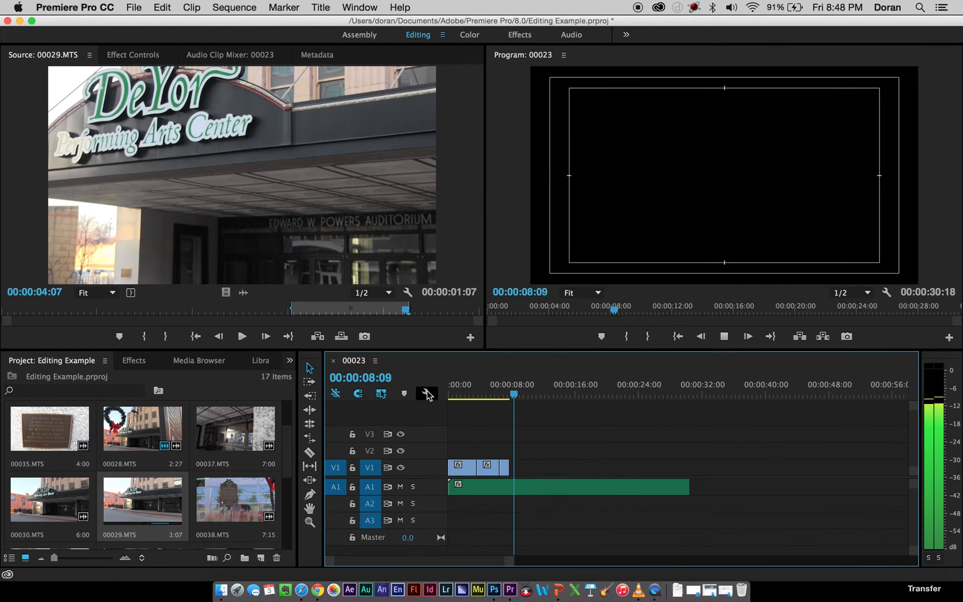
key(space)
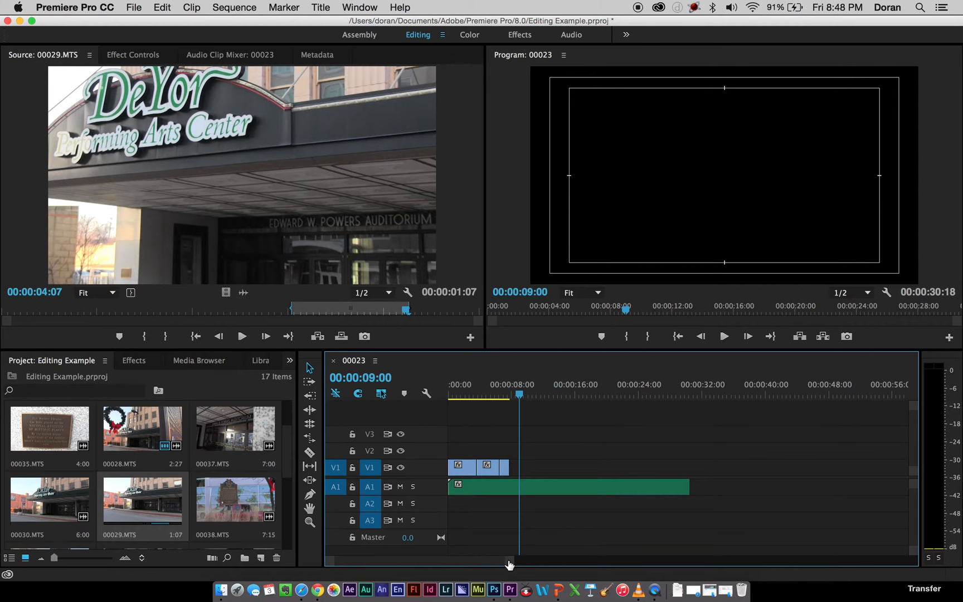
Slow the 00029.MTS clip on V1 to 50% speed.
drag(510, 563, 441, 563)
click(614, 393)
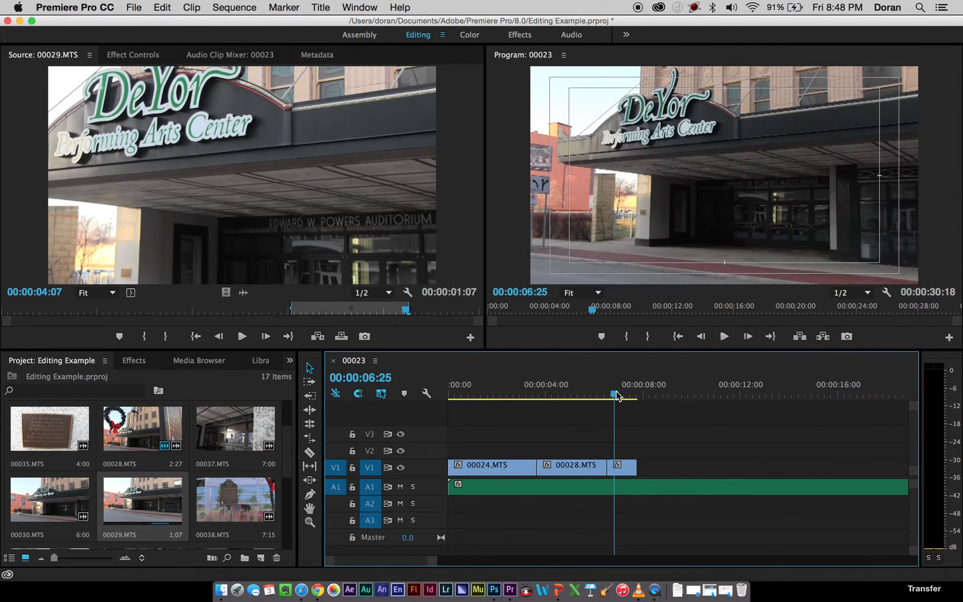
right_click(626, 470)
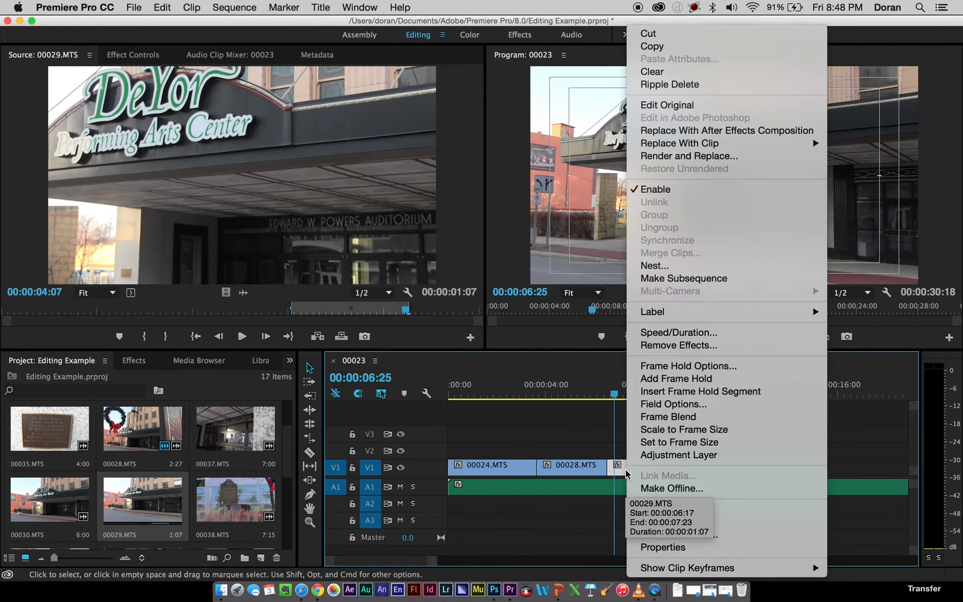
click(679, 332)
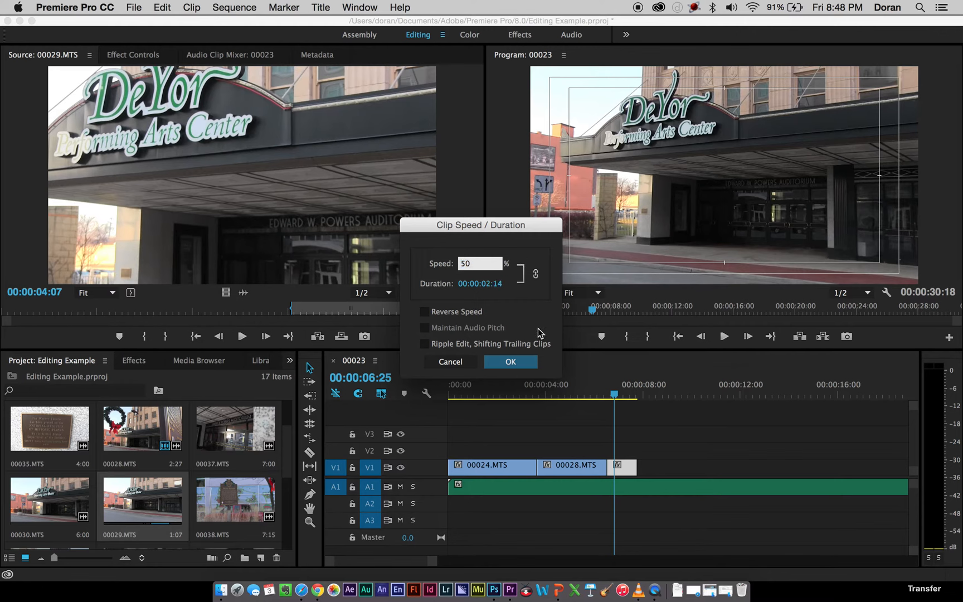
click(508, 362)
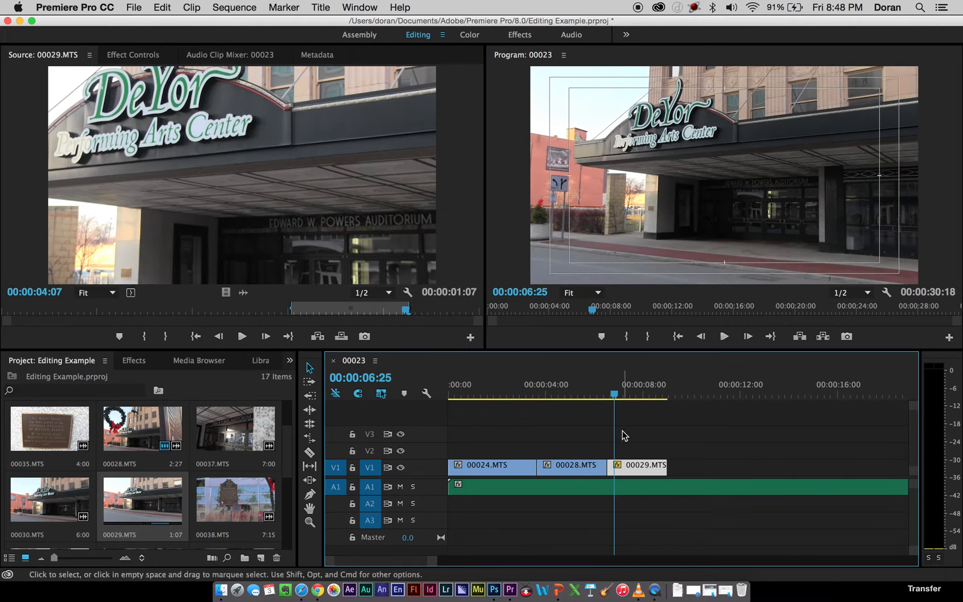
Replay the sequence from about 00:00:04:00 through the slowed 00029.MTS clip, and return the playhead to 00:00:07:04.
click(544, 393)
key(space)
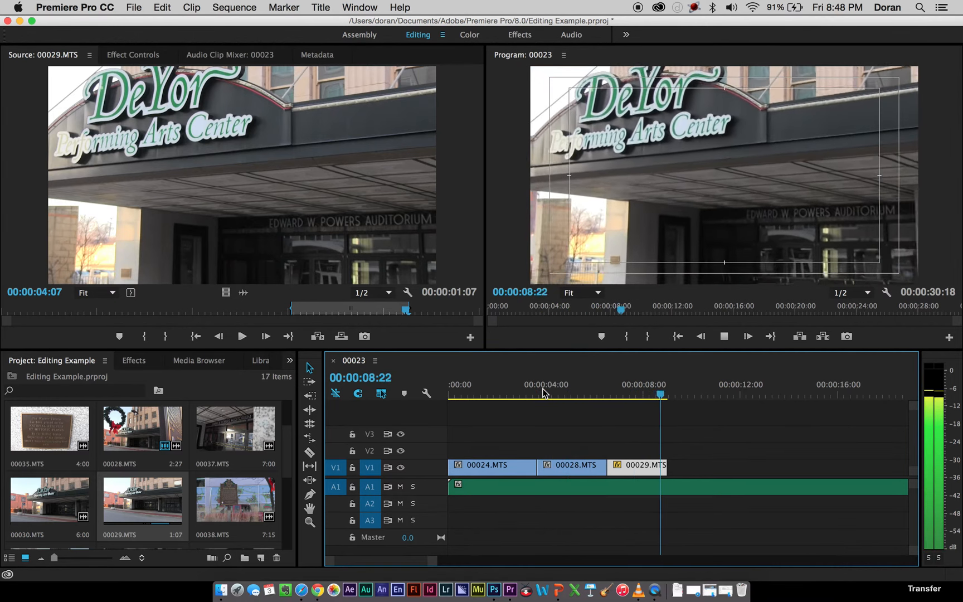
key(space)
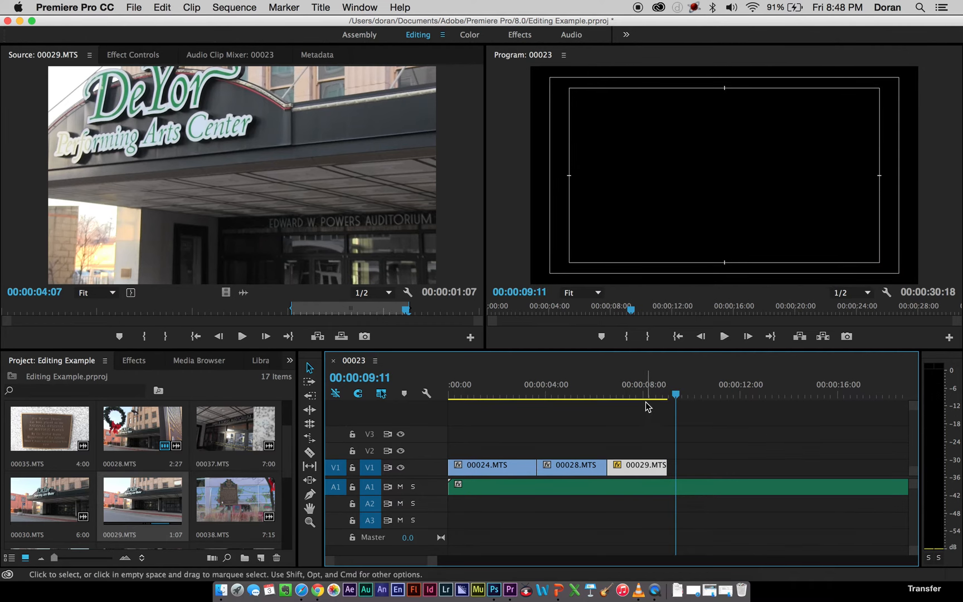
drag(651, 398, 625, 397)
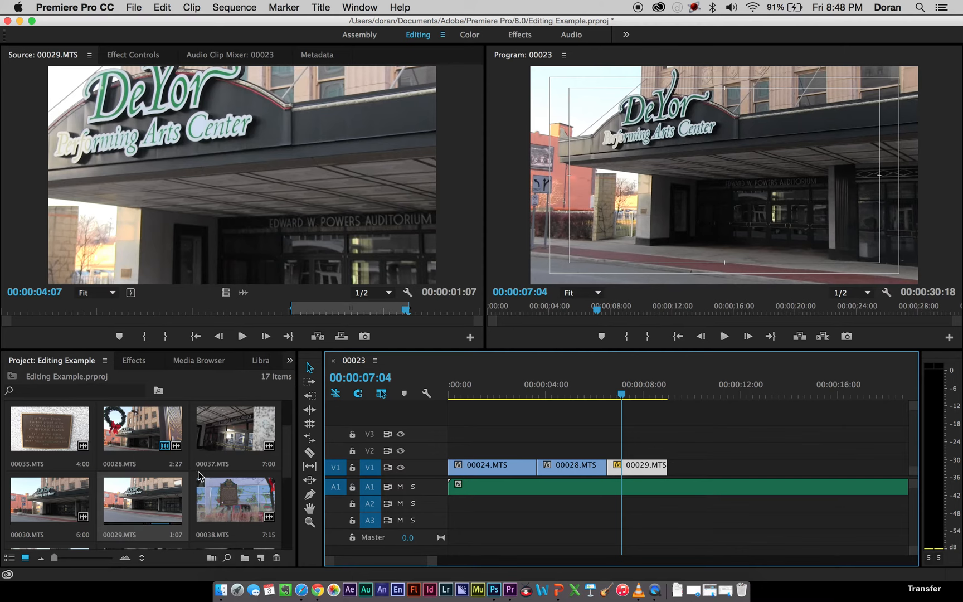
Preview the 00037.MTS, 00032.MTS and 00031.MTS clips to choose the next shot for the sequence.
double_click(229, 426)
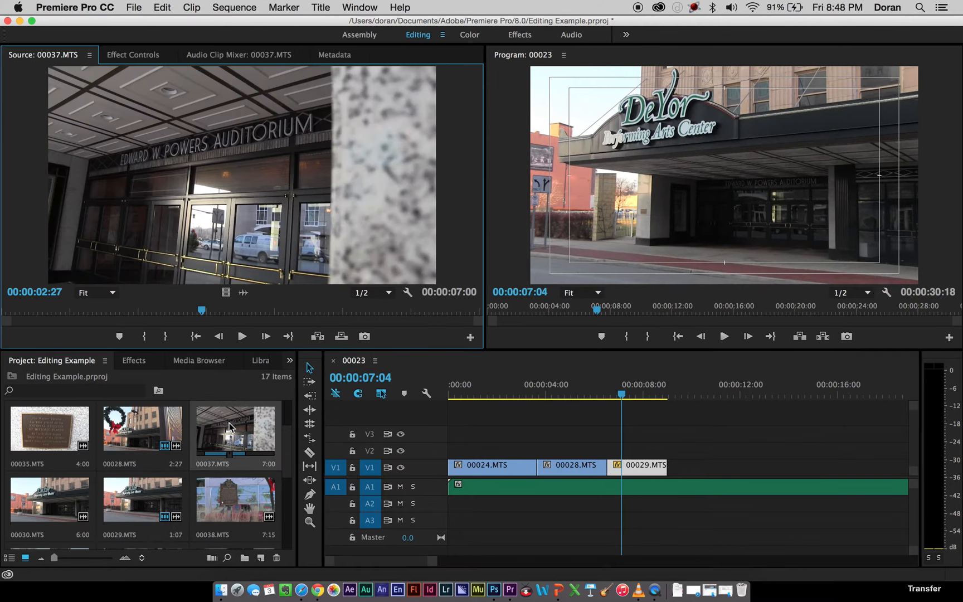
drag(159, 308, 267, 310)
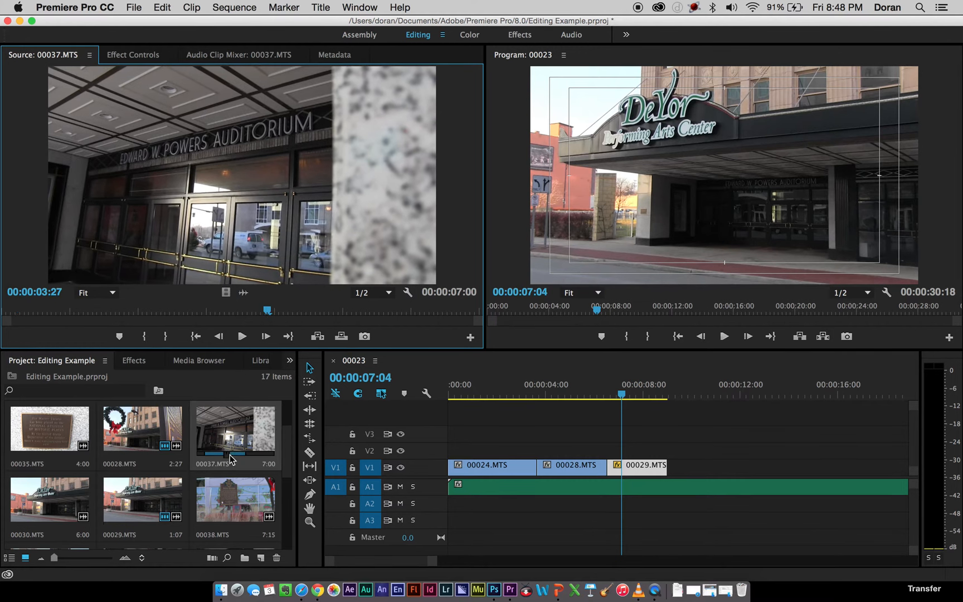
drag(286, 451, 286, 413)
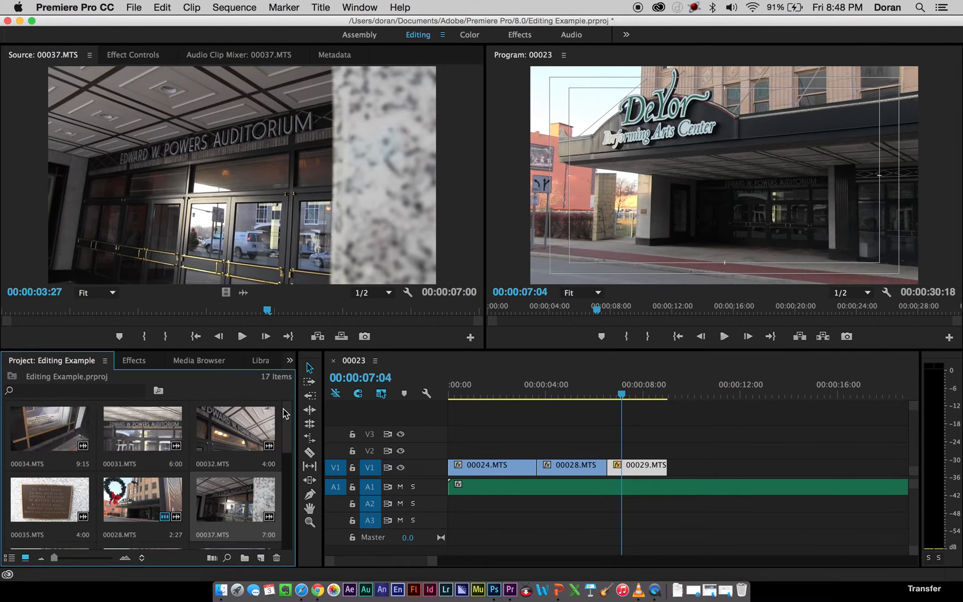
double_click(228, 426)
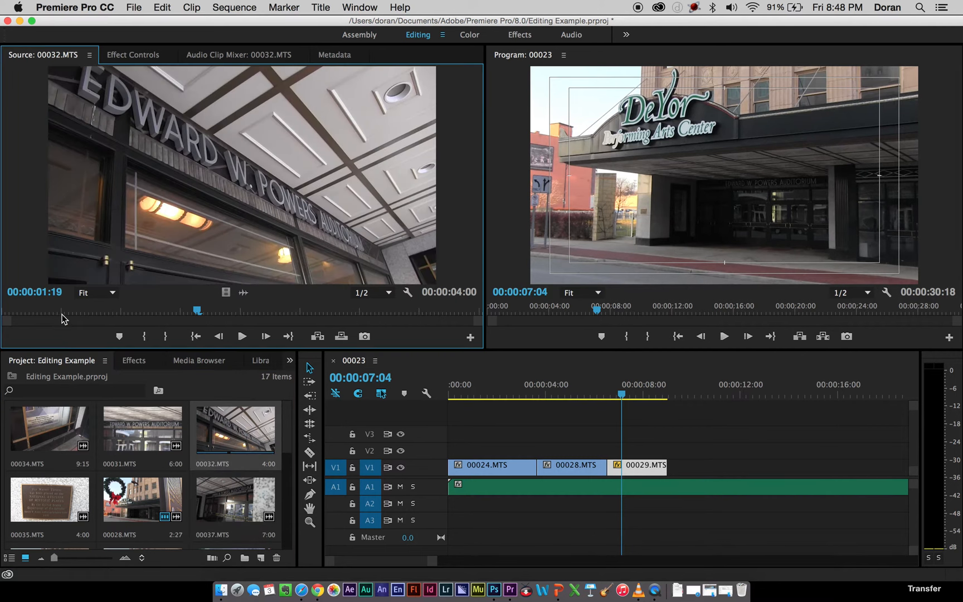
drag(70, 314, 233, 306)
double_click(141, 419)
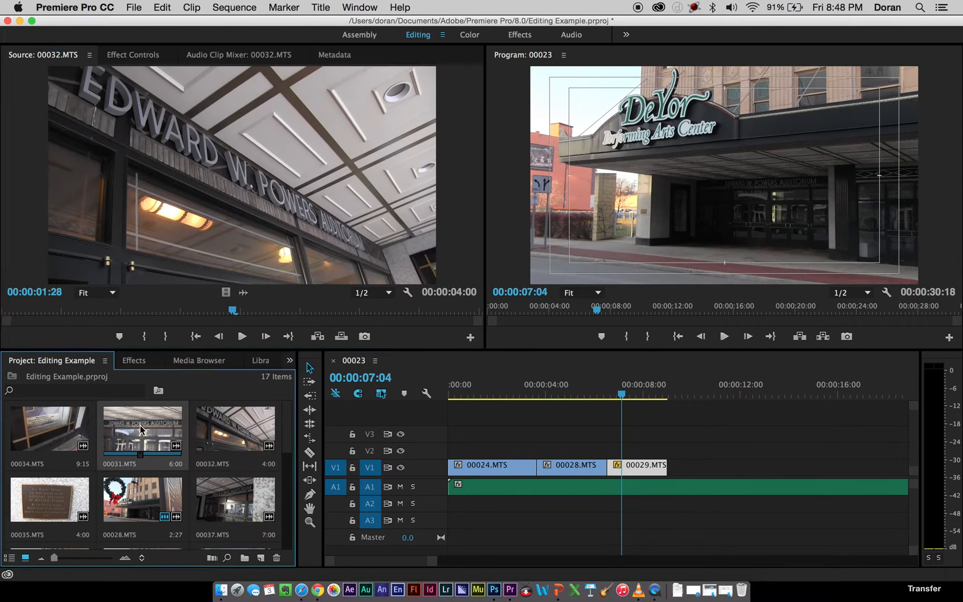
drag(169, 321, 145, 317)
Mark 00037.MTS from 00:00:00:10 to 00:00:06:20 and add only its video to V1 after the 00029.MTS clip.
double_click(232, 496)
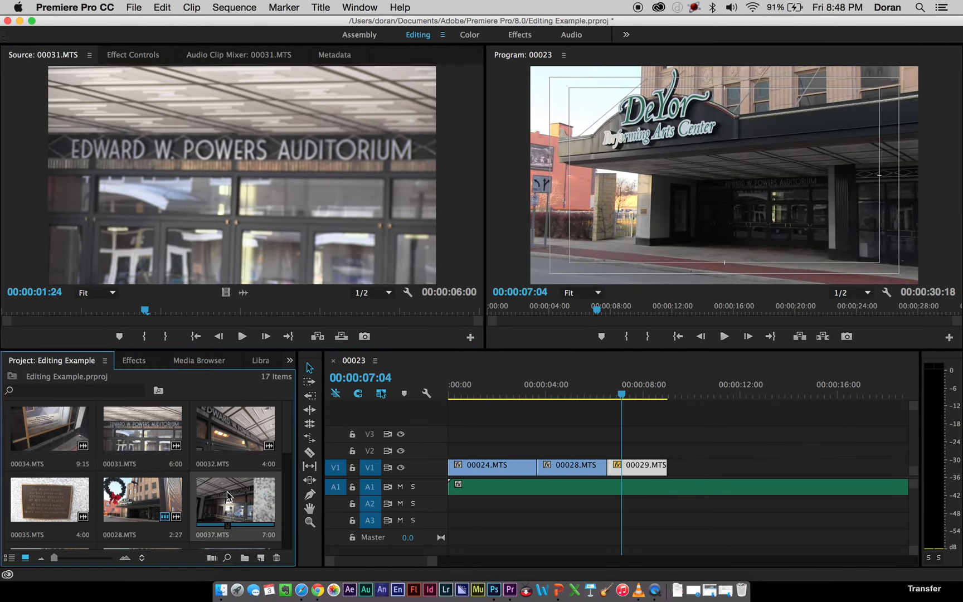
drag(106, 314, 26, 306)
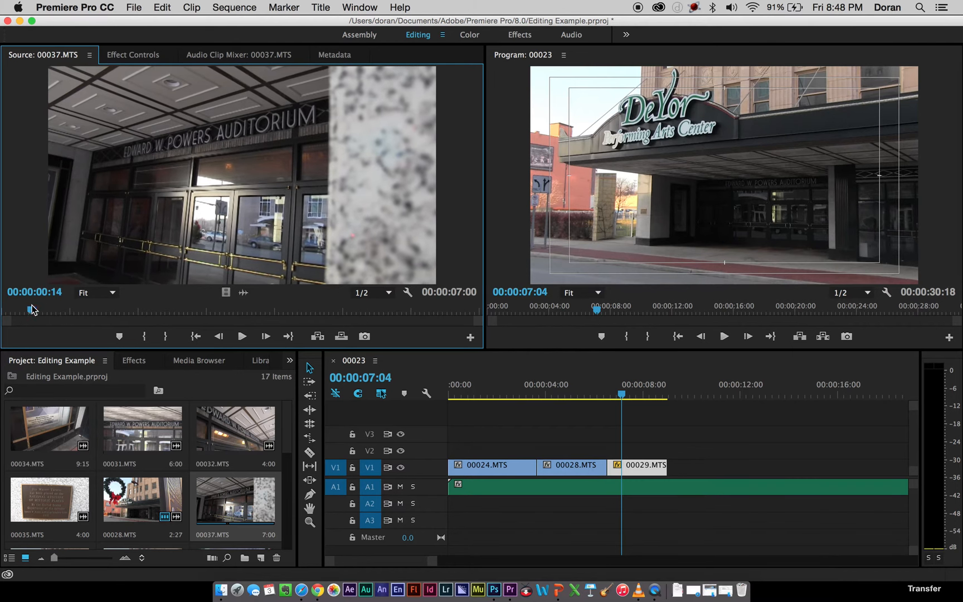
key(i)
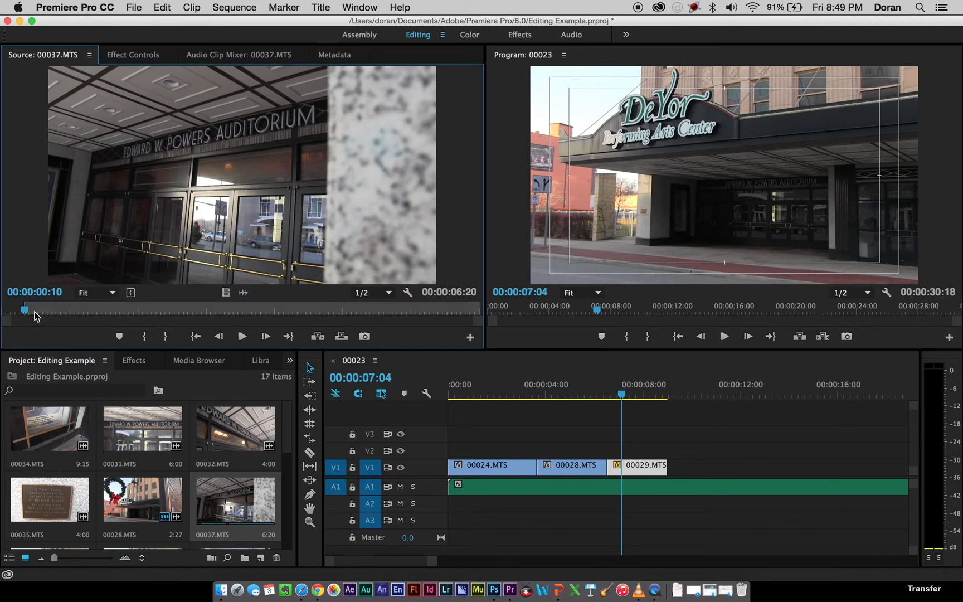
drag(34, 315, 458, 306)
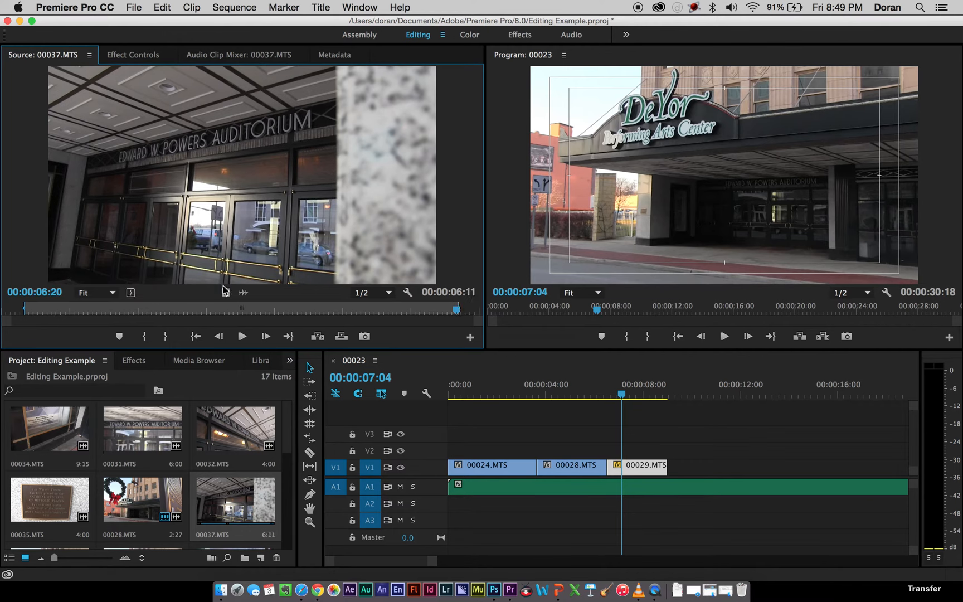
drag(453, 302, 672, 464)
Play the sequence from the start into the 00037.MTS clip, stopping at 00:00:13:25 to find where the music calls for a cut.
key(Home)
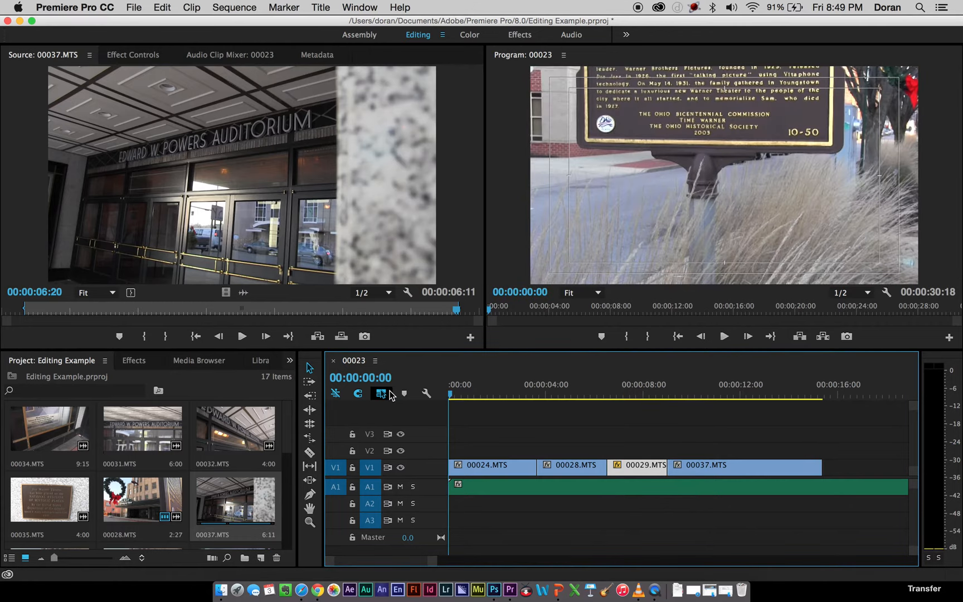
key(space)
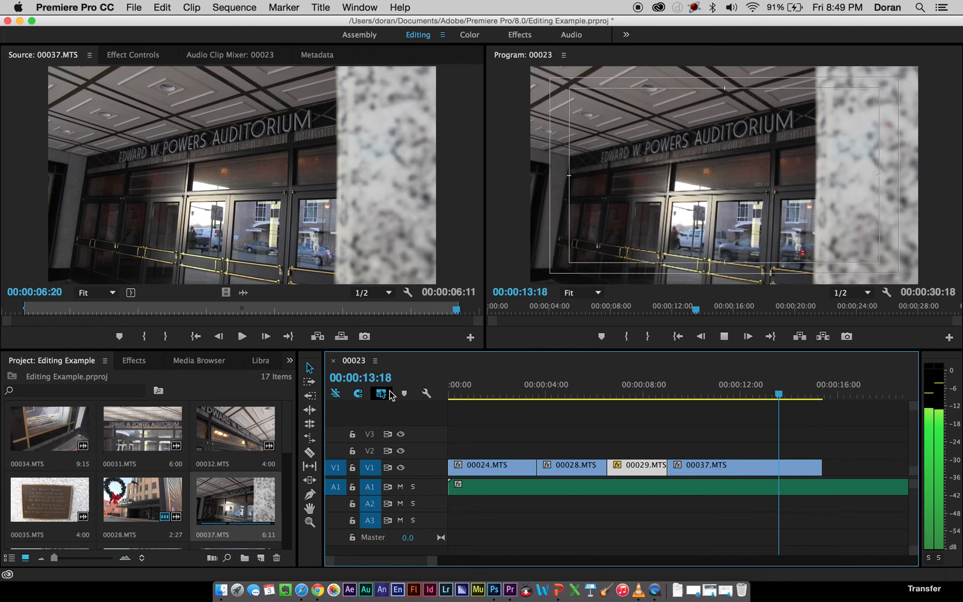
key(space)
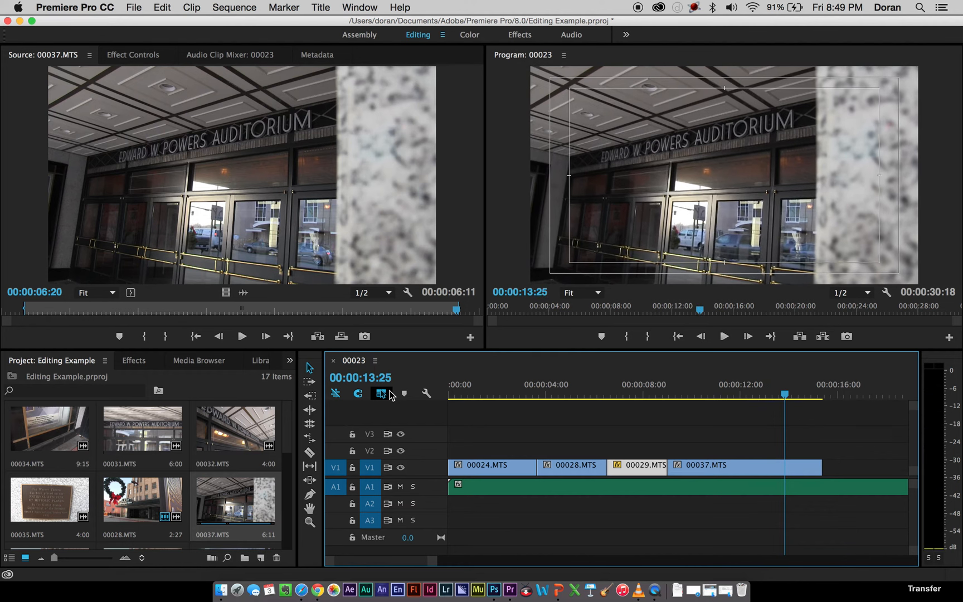
Mark 00034.MTS from 00:00:03:20 to 00:00:08:10 and add only its video to V1 after the 00037.MTS clip.
double_click(52, 429)
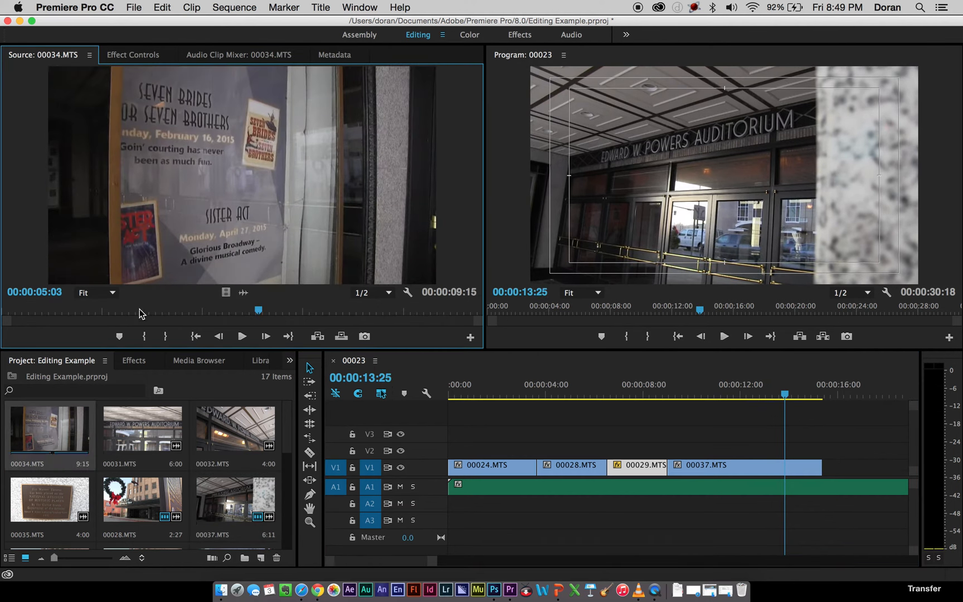
drag(139, 309, 186, 316)
key(i)
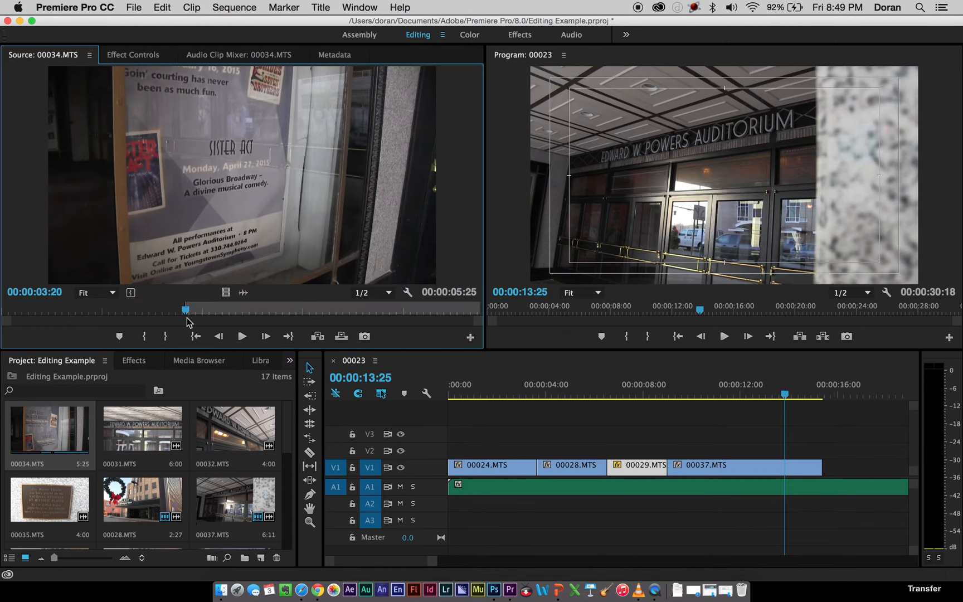
key(space)
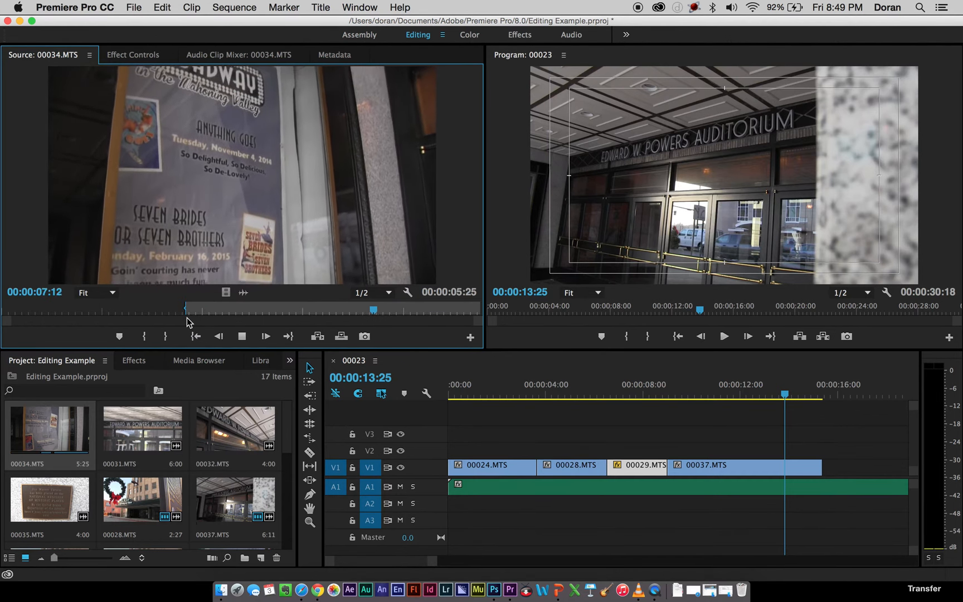
key(space)
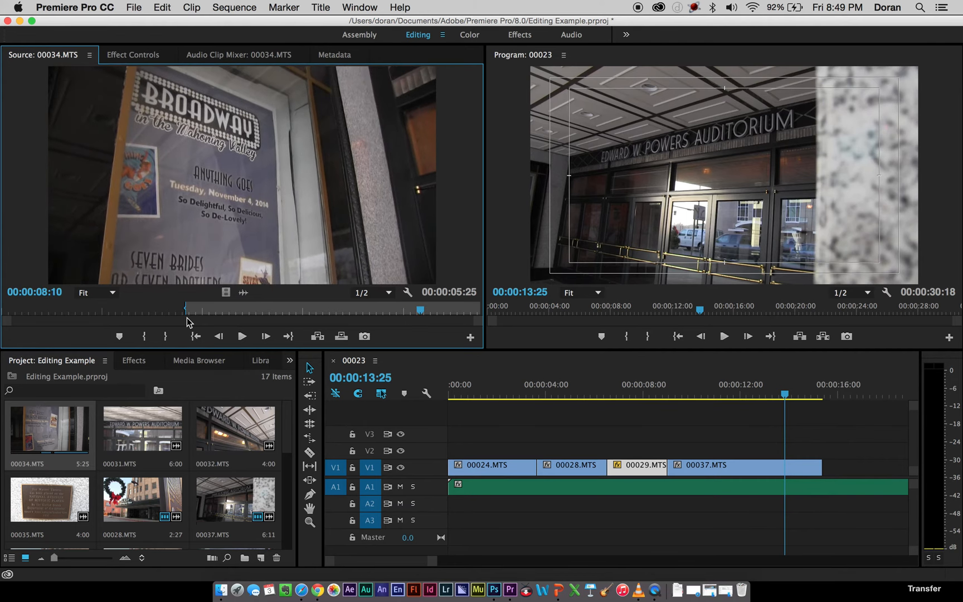
key(o)
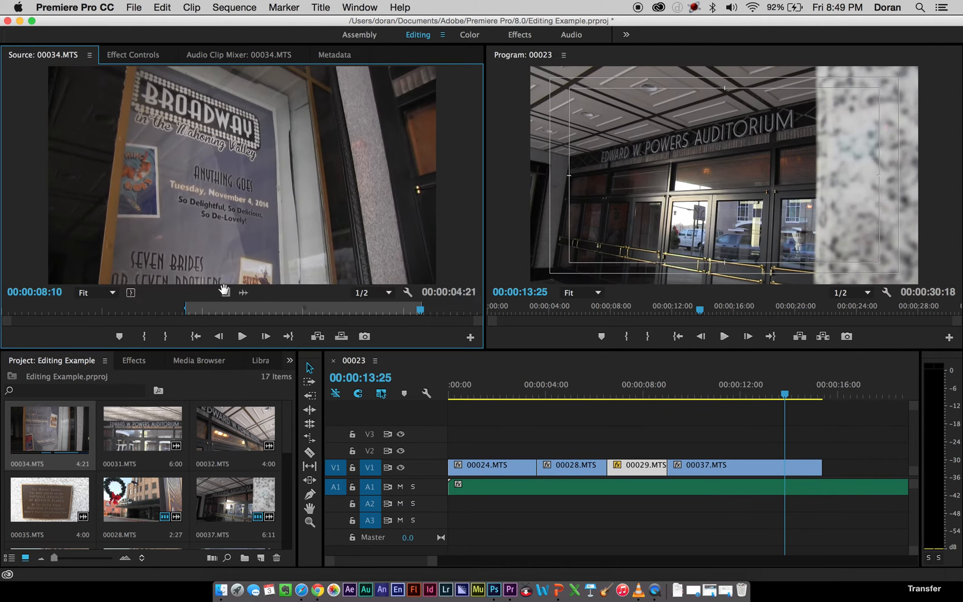
drag(657, 378, 829, 483)
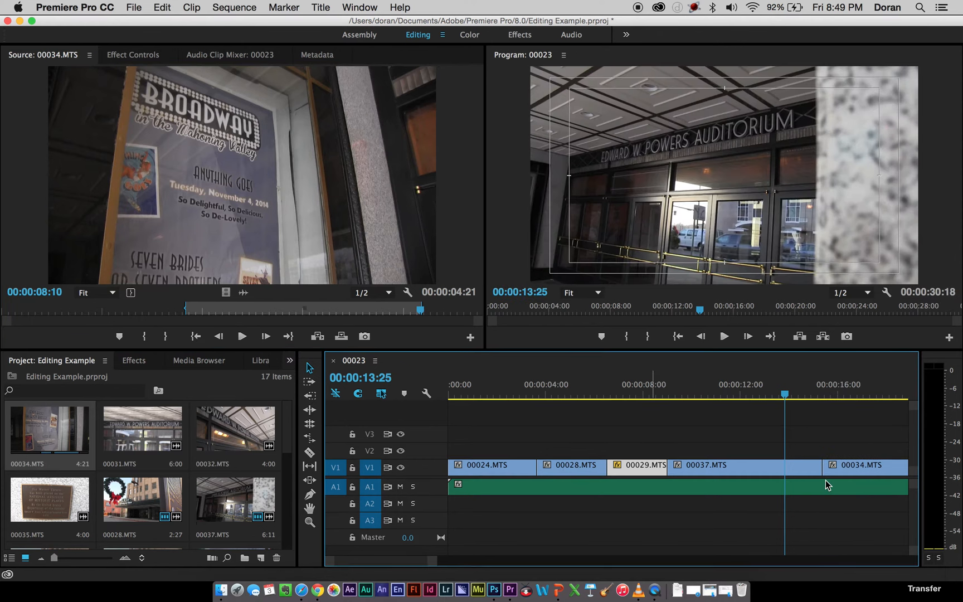
Mark 00035.MTS from 00:00:00:09 to 00:00:03:15 and add only its video to V1 after the 00034.MTS clip.
drag(434, 561, 494, 561)
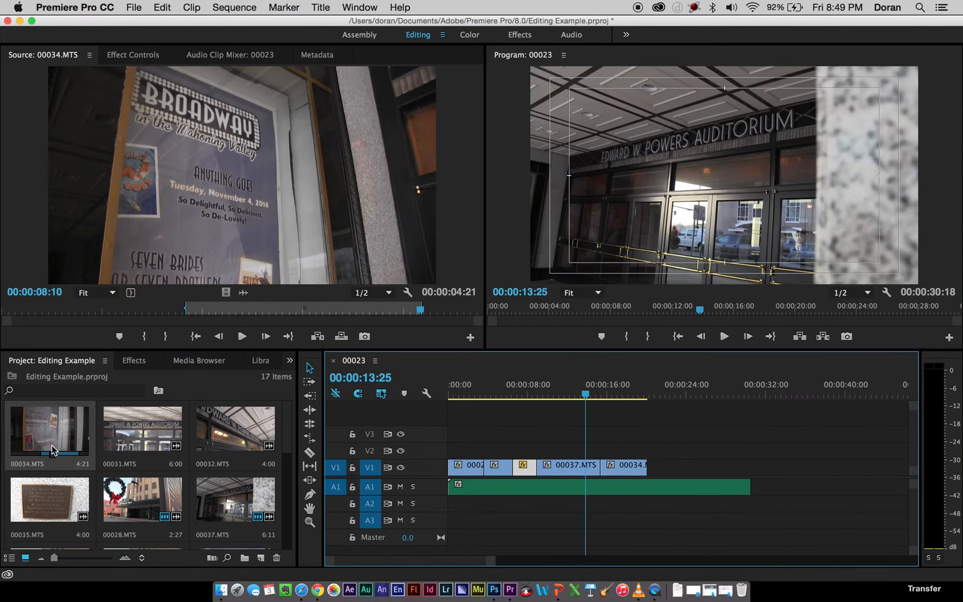
double_click(43, 501)
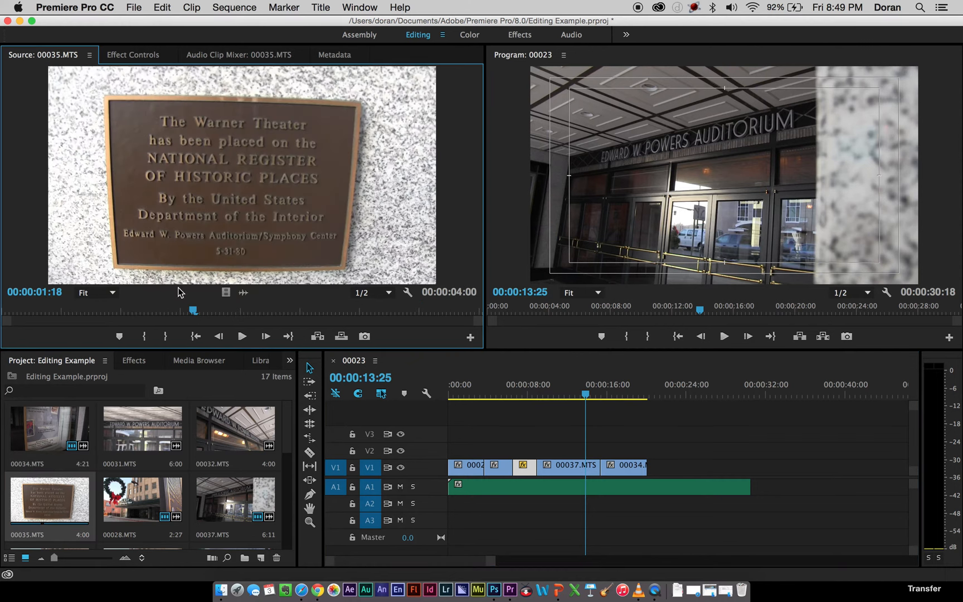
drag(110, 310, 38, 313)
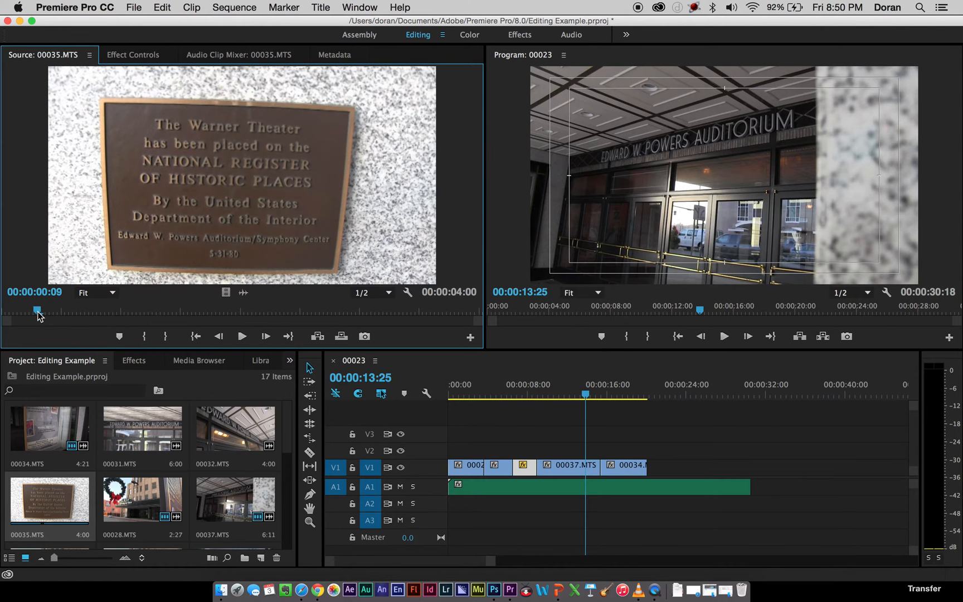
key(i)
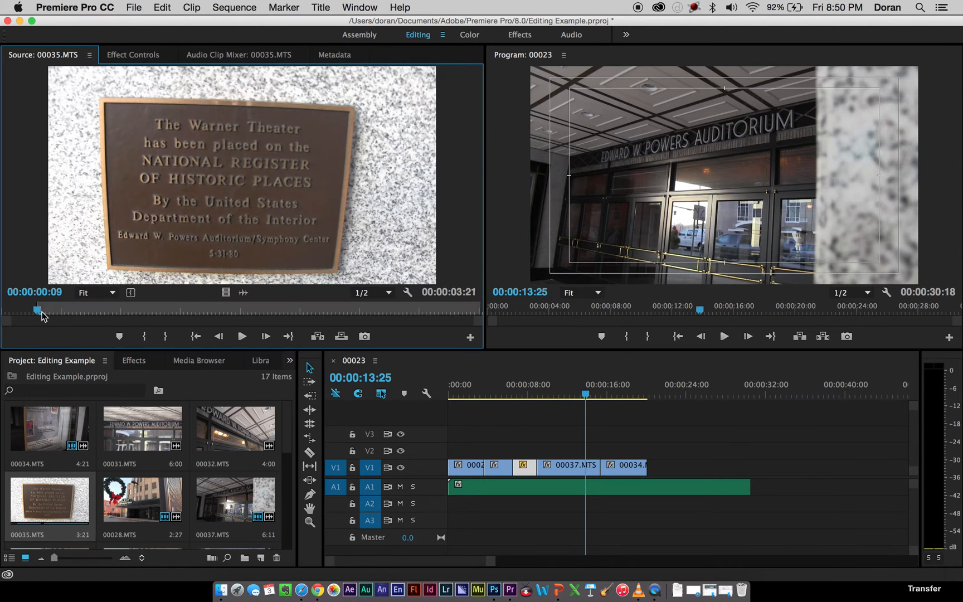
click(418, 311)
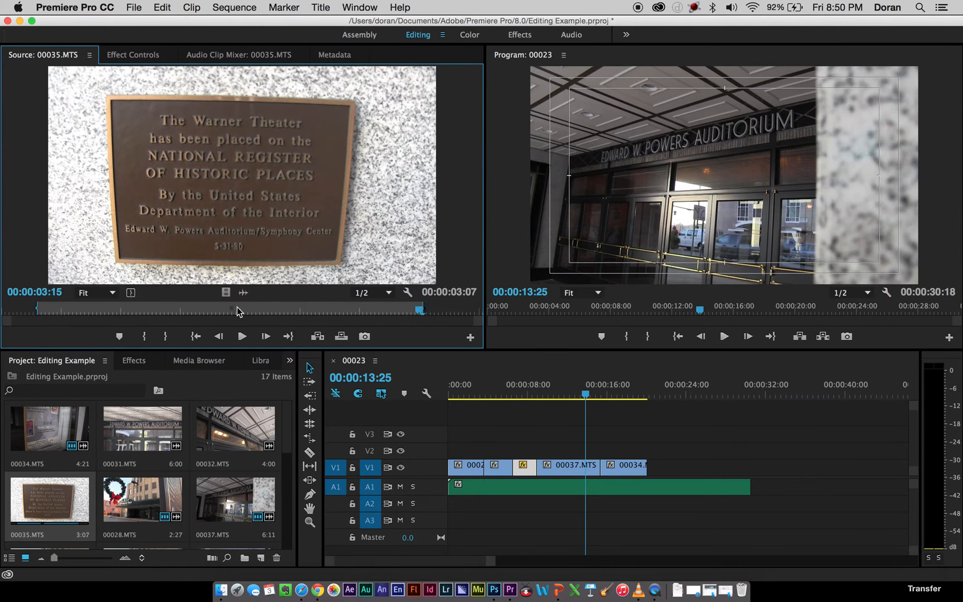
drag(224, 293, 657, 467)
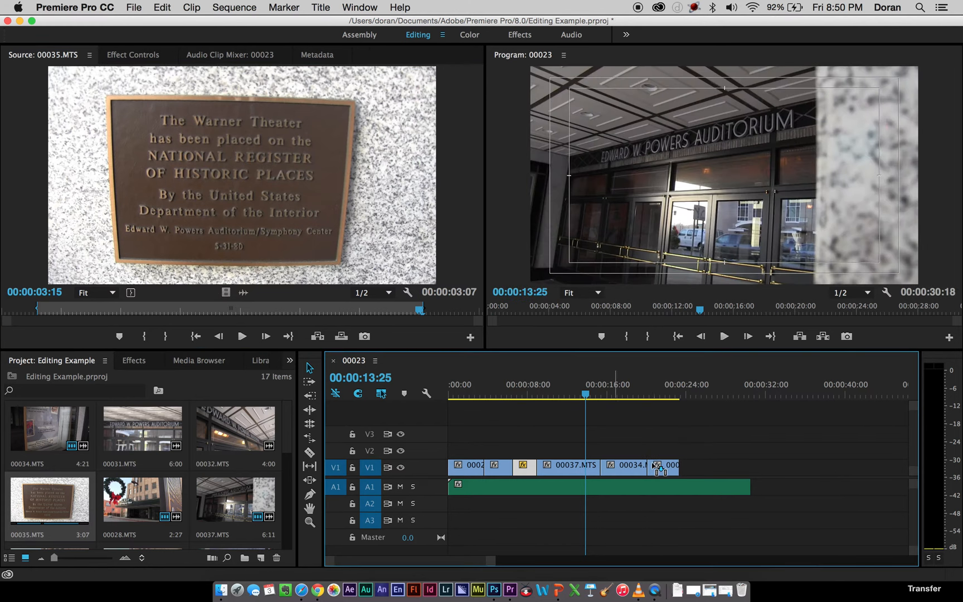
scroll(173, 496, down, 5)
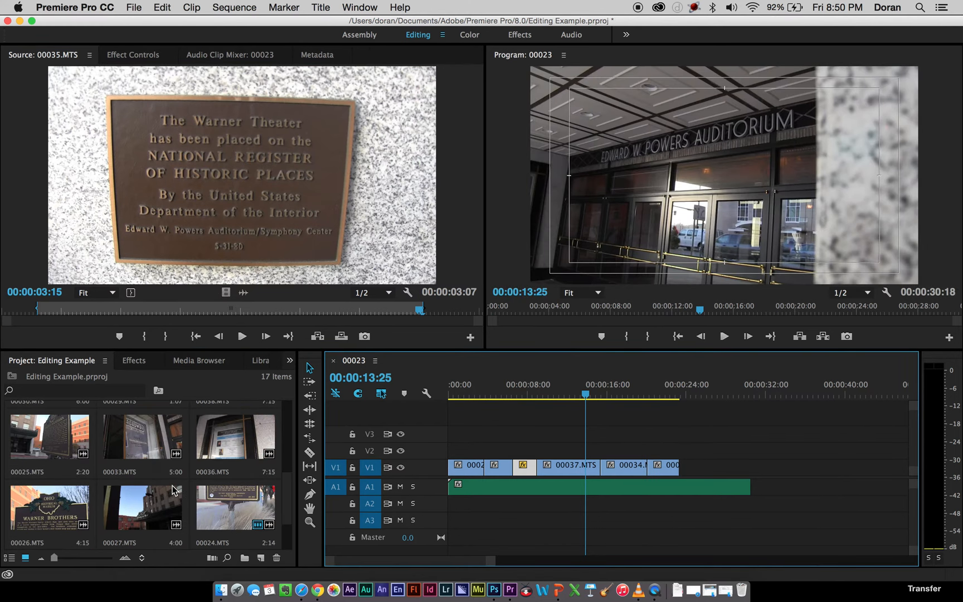
scroll(175, 490, down, 2)
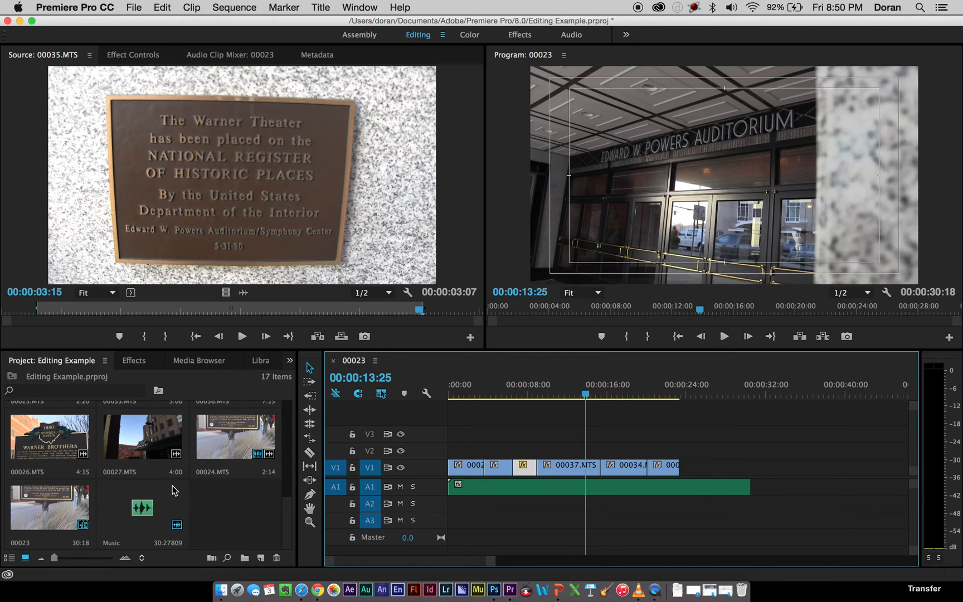
Apply a Cross Dissolve video transition to each of the five cuts between the clips on V1.
click(483, 428)
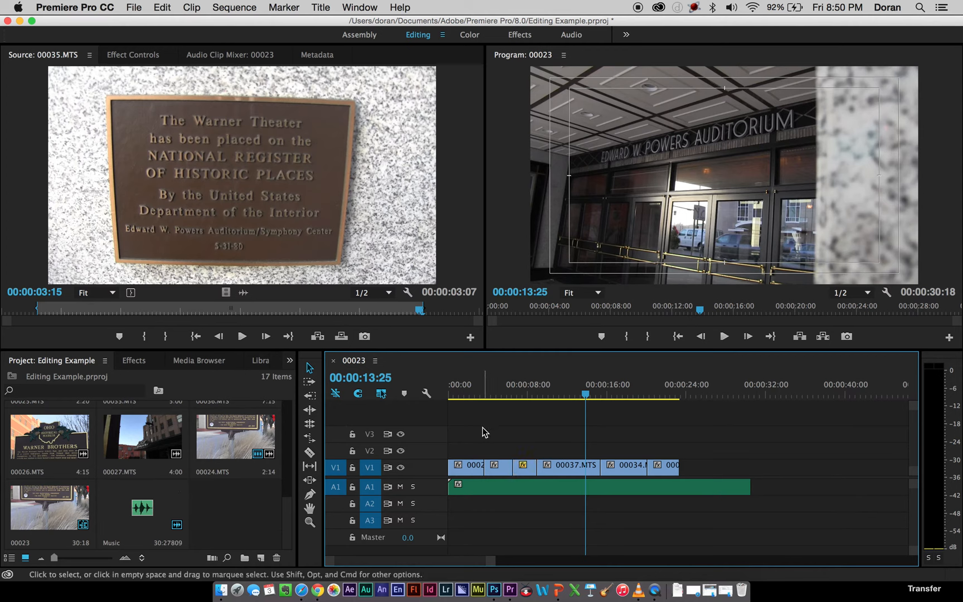
click(132, 361)
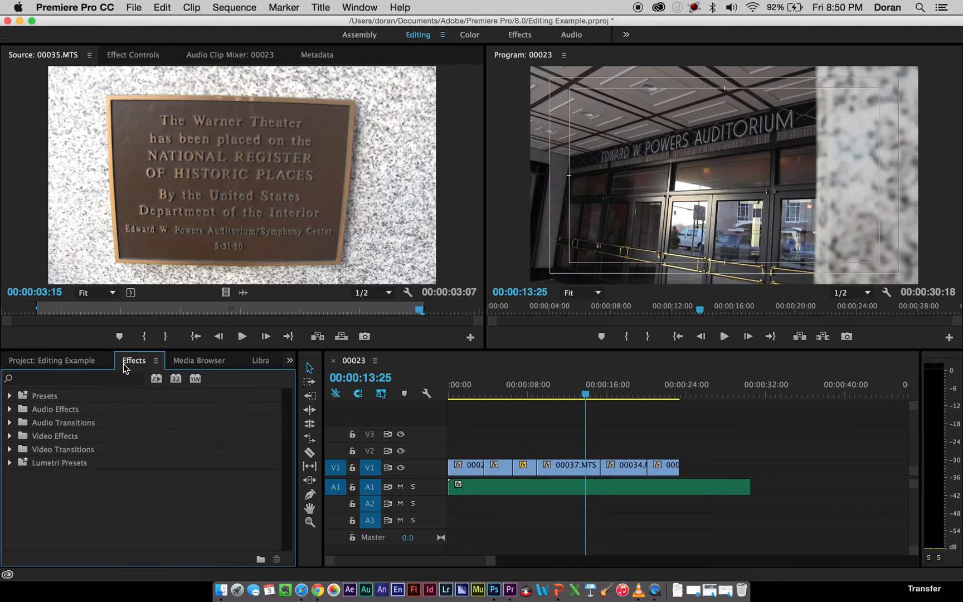
click(10, 450)
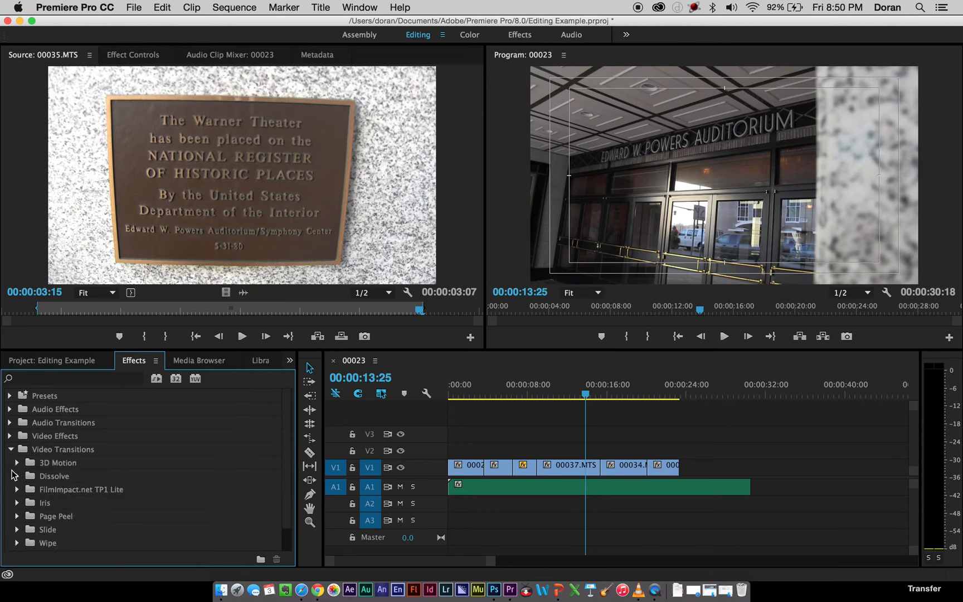
click(18, 477)
scroll(63, 482, down, 2)
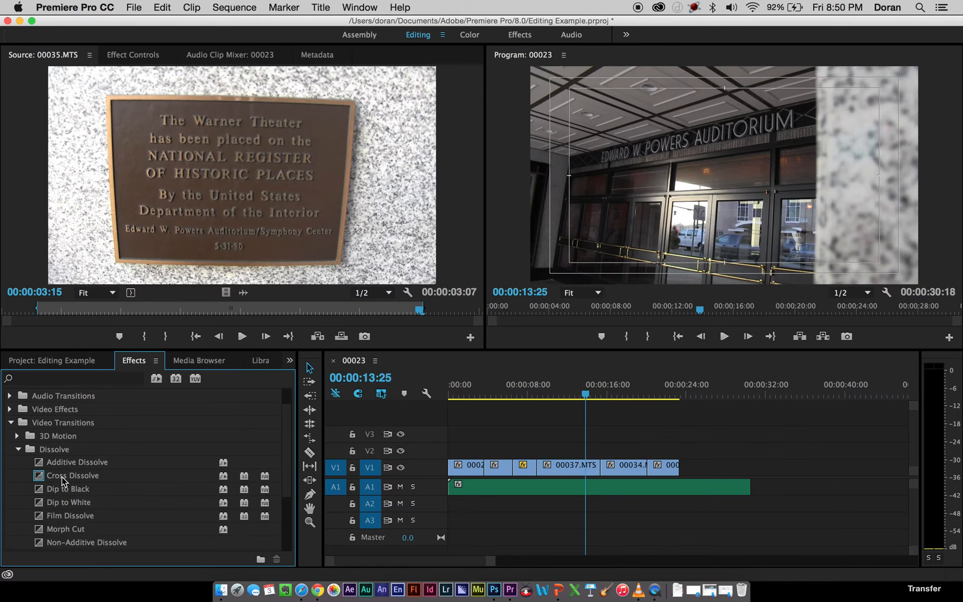
click(40, 478)
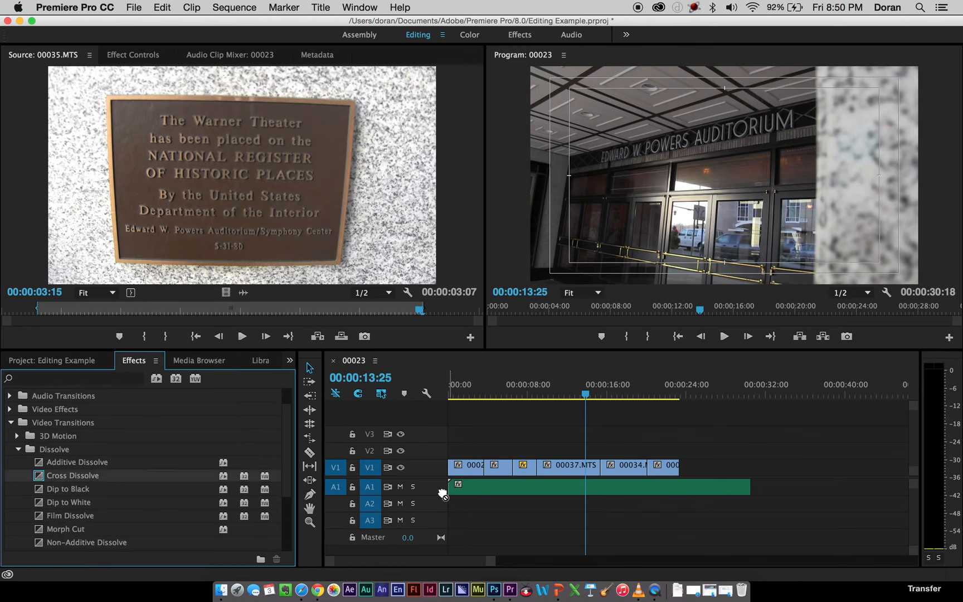
drag(443, 495, 481, 469)
drag(36, 478, 336, 530)
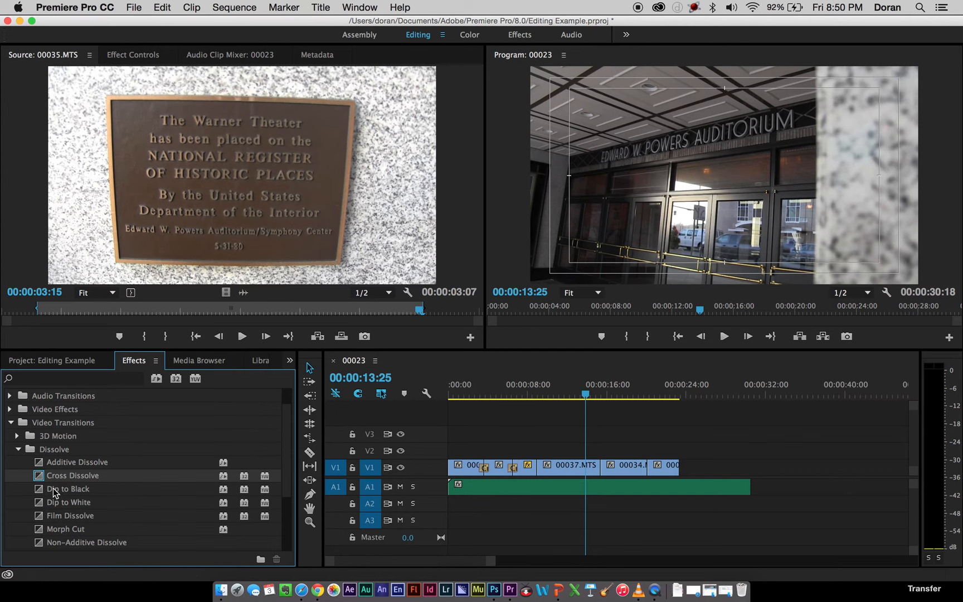
drag(393, 489, 540, 466)
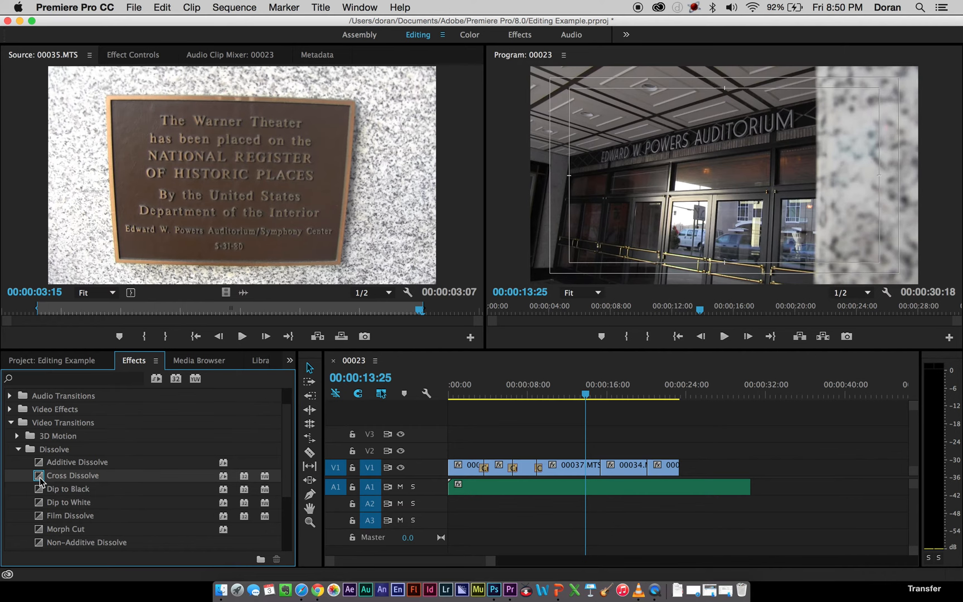
drag(40, 481, 599, 467)
drag(40, 478, 647, 467)
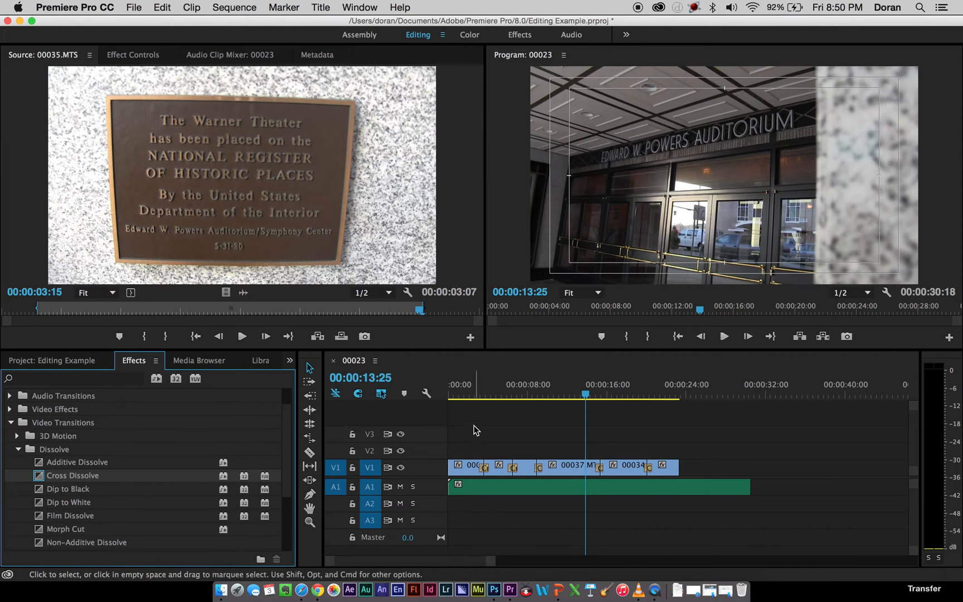
Return the playhead to the sequence start and apply a Dip to Black transition to the beginning of the first V1 clip.
drag(473, 390, 404, 407)
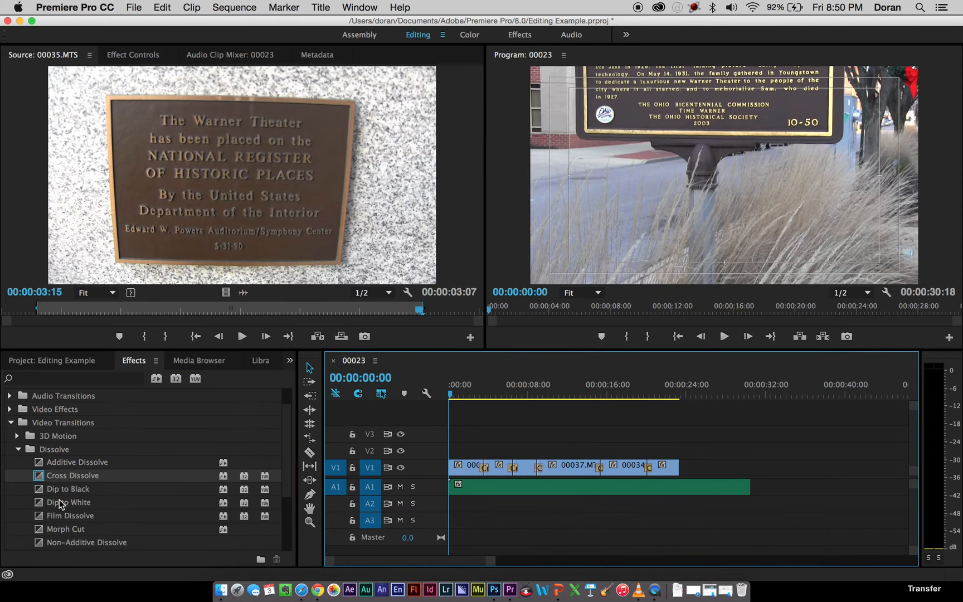
mouse_move(38, 492)
mouse_down()
mouse_move(290, 497)
mouse_move(441, 467)
mouse_move(451, 477)
mouse_up()
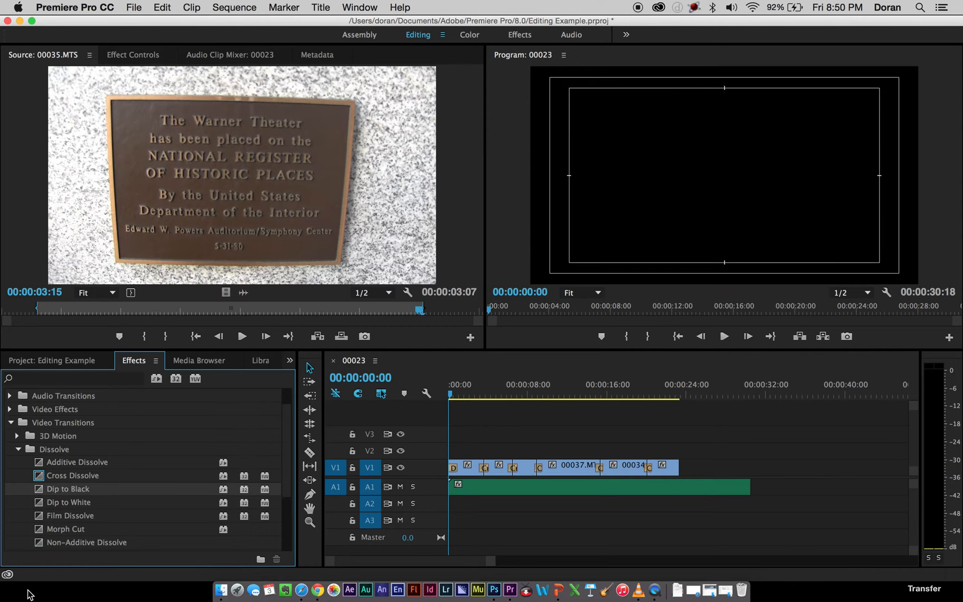
Apply a Dip to Black transition to the end of the last V1 clip and trim the A1 music clip to end with the video.
mouse_move(40, 490)
mouse_down()
mouse_move(503, 505)
mouse_move(681, 472)
mouse_up()
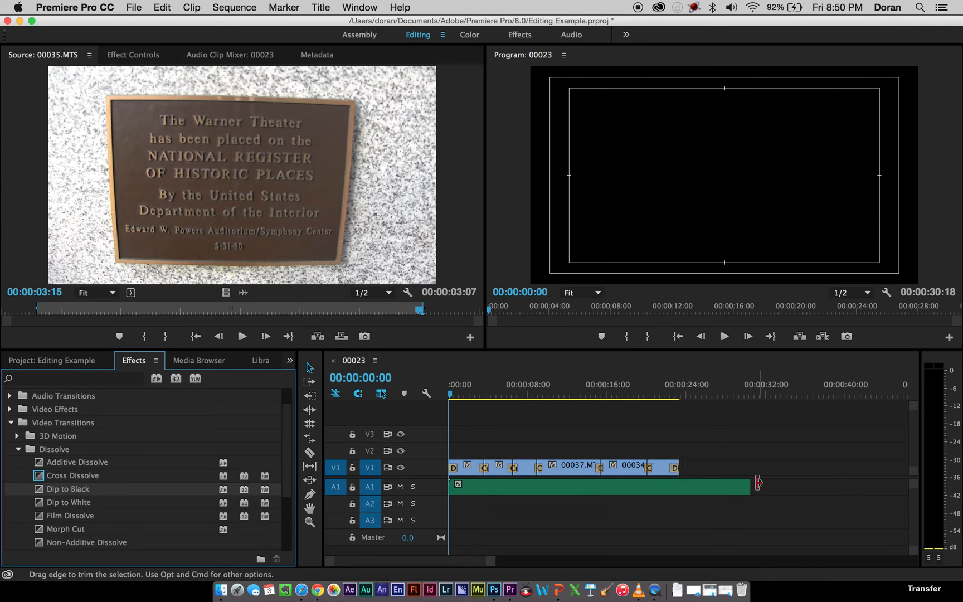
drag(750, 489, 680, 492)
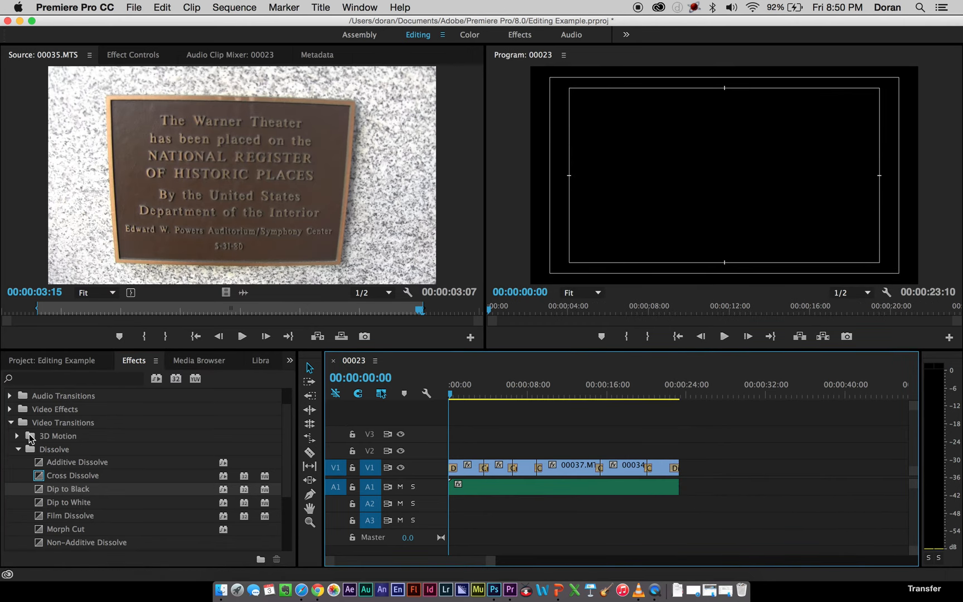
Apply a Constant Power audio crossfade to both the beginning and the end of the A1 music clip and save the project.
click(12, 423)
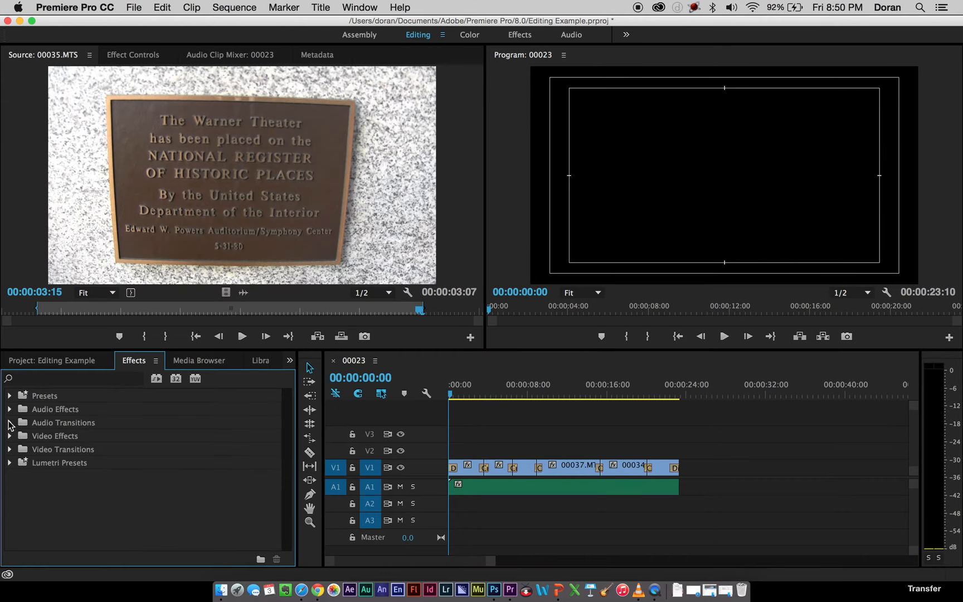
click(9, 423)
click(18, 437)
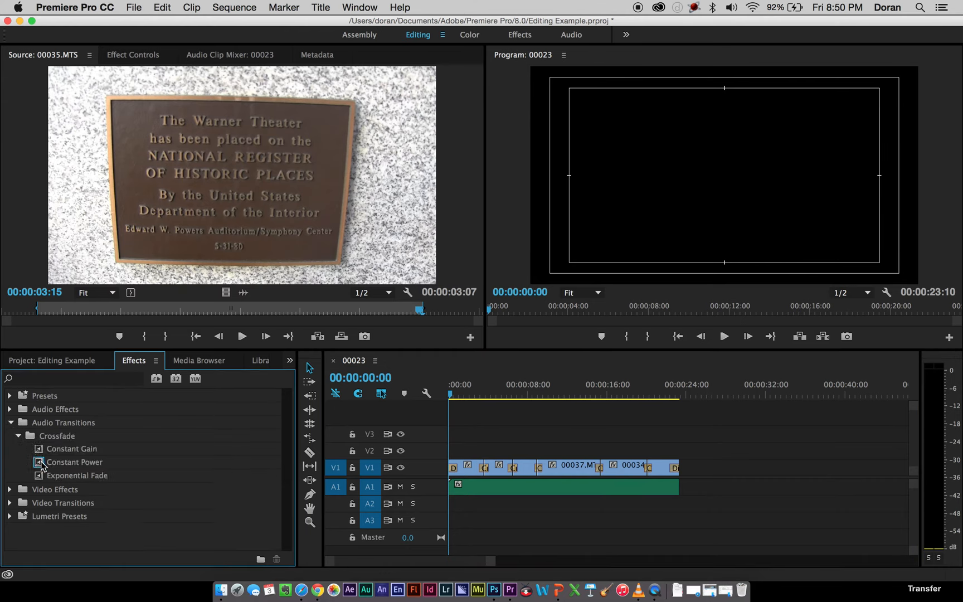
mouse_move(42, 466)
mouse_down()
mouse_move(176, 440)
mouse_move(505, 451)
mouse_move(457, 492)
mouse_up()
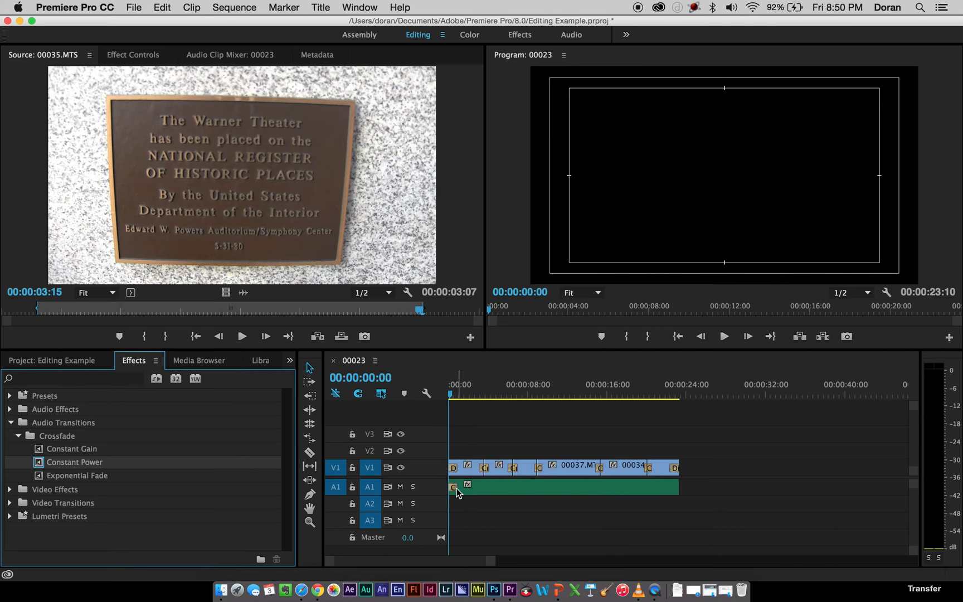
mouse_move(40, 466)
mouse_down()
mouse_move(470, 441)
mouse_move(631, 467)
mouse_move(674, 489)
mouse_up()
click(134, 6)
click(139, 94)
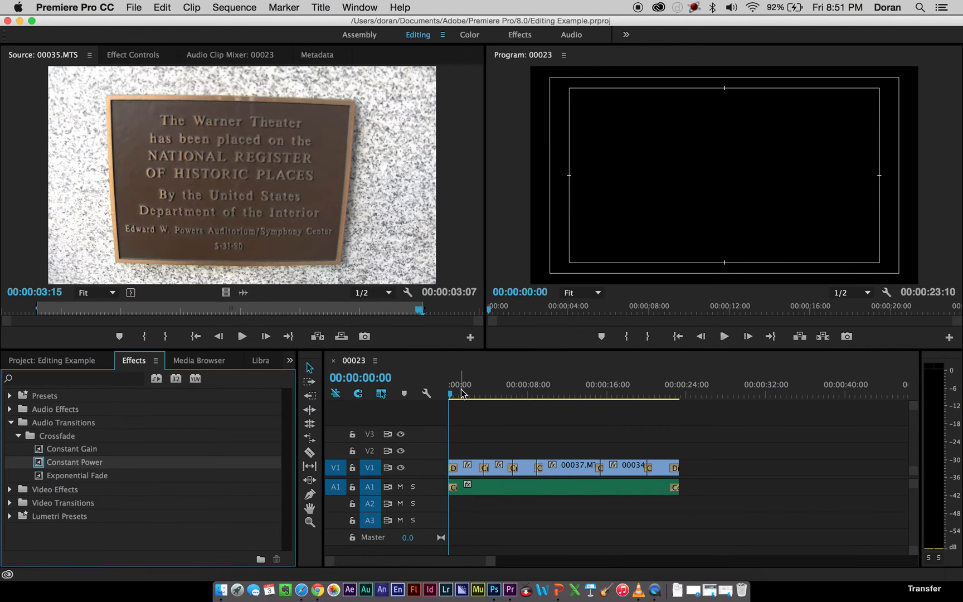
Play the whole sequence from the start in a maximized Program monitor, and restore the normal panel layout.
click(646, 191)
key(grave)
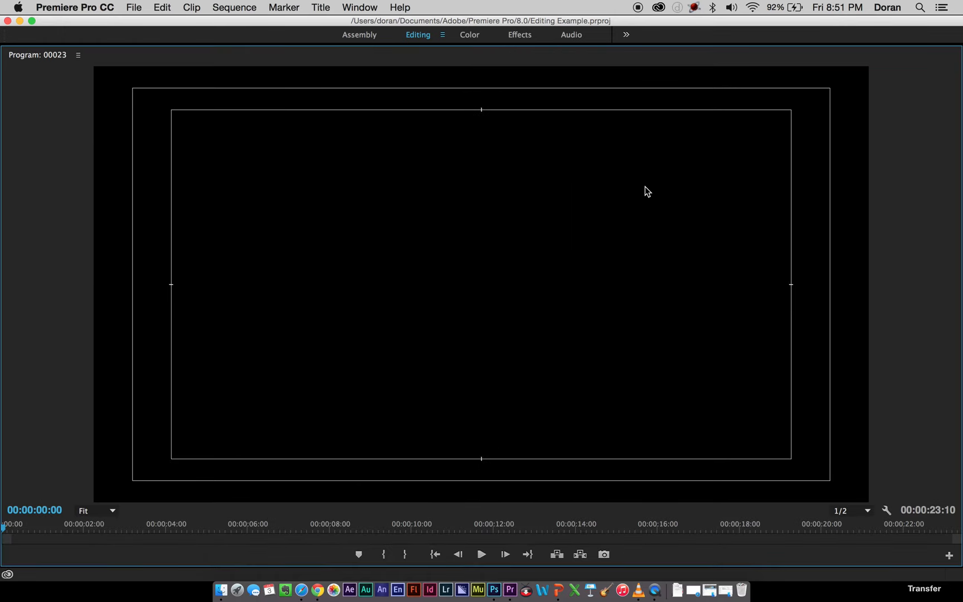
key(space)
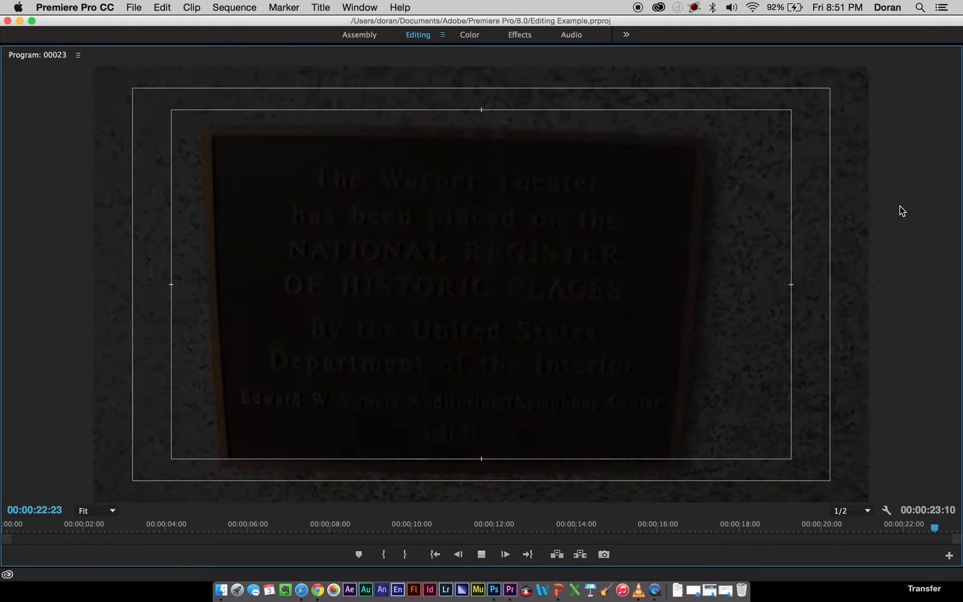
key(grave)
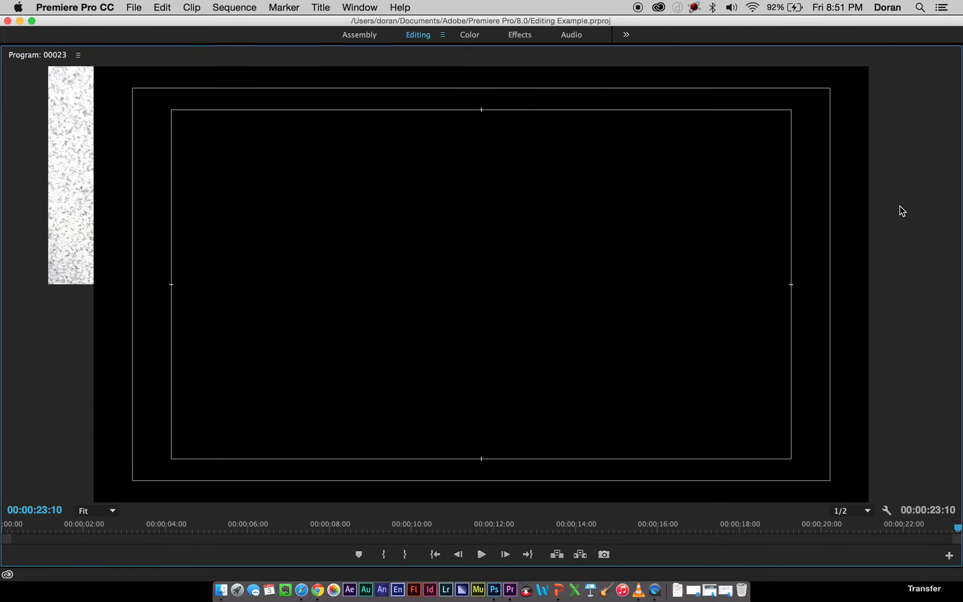